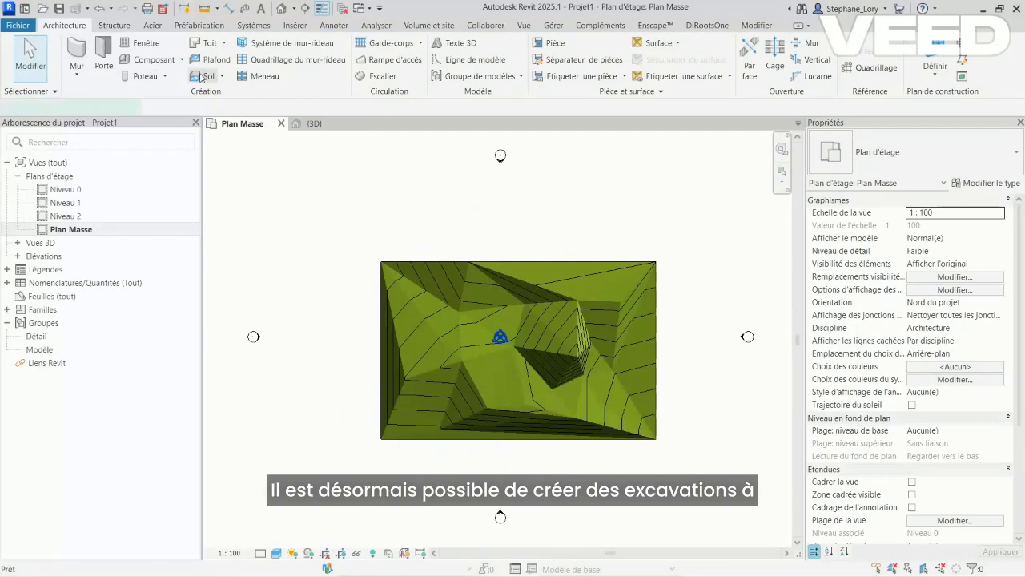
# Sketch a rectangular concrete floor about 6 by 10 m on the terrain's east side and set its height offset to -1.2000.
pyautogui.click(202, 76)
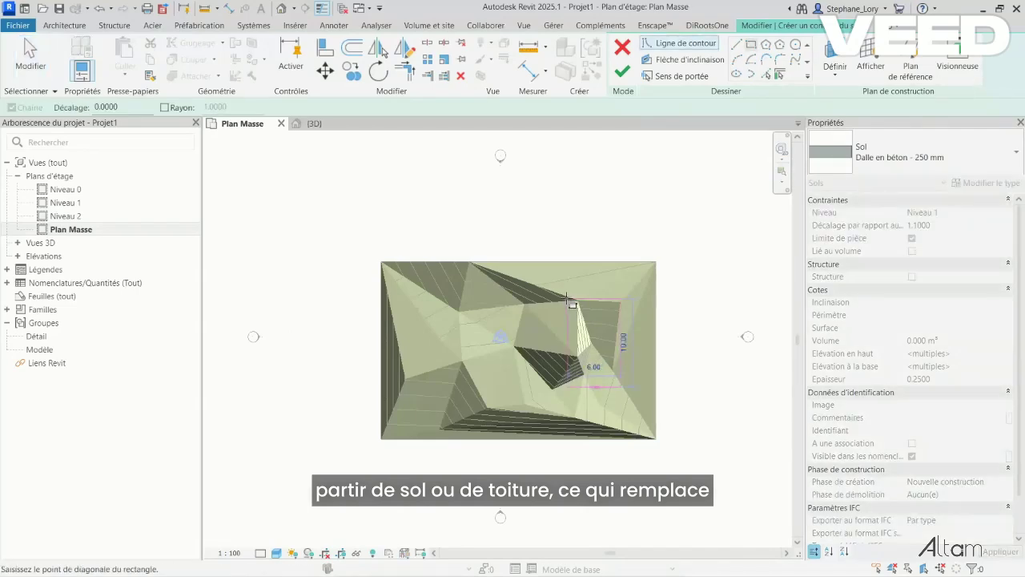
pyautogui.click(945, 227)
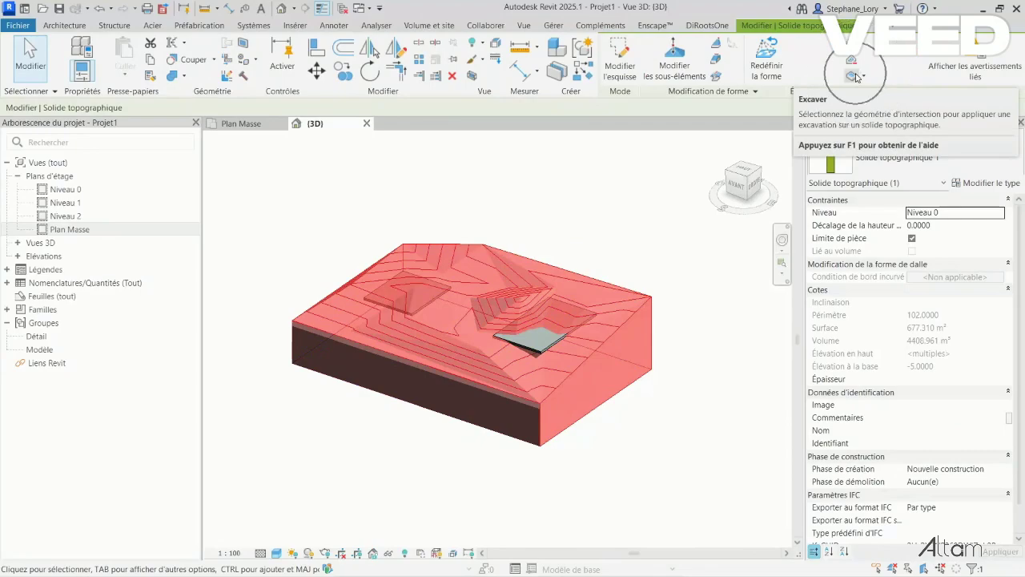
# Excavate the toposolid using the partly exposed rectangular floor slab as the cutting geometry.
pyautogui.click(856, 77)
pyautogui.click(541, 346)
pyautogui.keyDown('shift'); pyautogui.moveTo(405, 290); pyautogui.dragTo(389, 385, button='middle'); pyautogui.keyUp('shift')
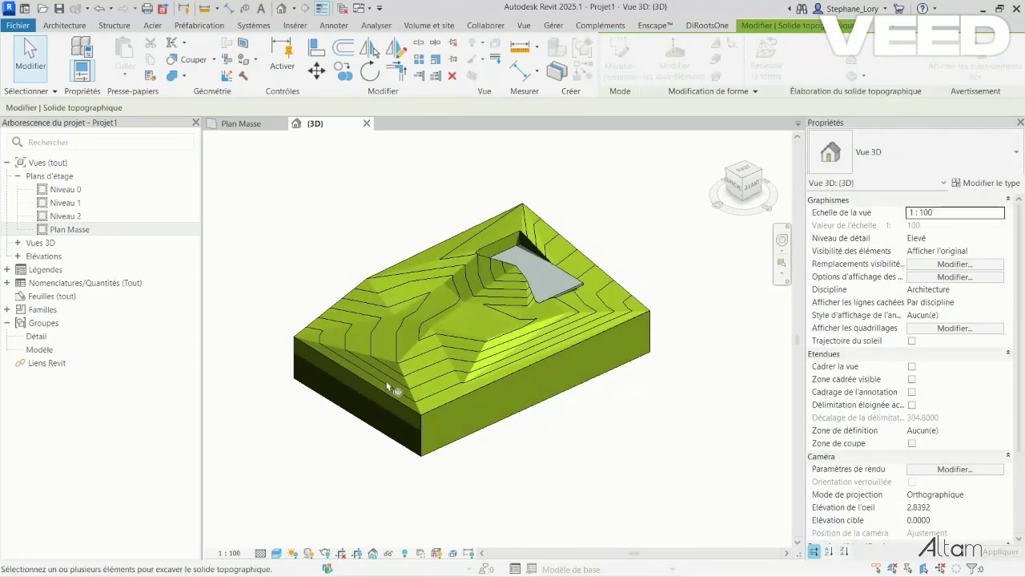
pyautogui.press('Escape')
# Excavate the toposolid with the second floor slab, which is buried in the terrain.
pyautogui.click(513, 412)
pyautogui.click(853, 77)
pyautogui.keyDown('shift'); pyautogui.moveTo(394, 362); pyautogui.dragTo(418, 293, button='middle'); pyautogui.keyUp('shift')
pyautogui.keyDown('shift'); pyautogui.moveTo(483, 433); pyautogui.dragTo(507, 446, button='middle'); pyautogui.keyUp('shift')
pyautogui.press('Escape')
# Lower the rectangular floor slab by changing its height offset from Niveau 1.
pyautogui.click(513, 375)
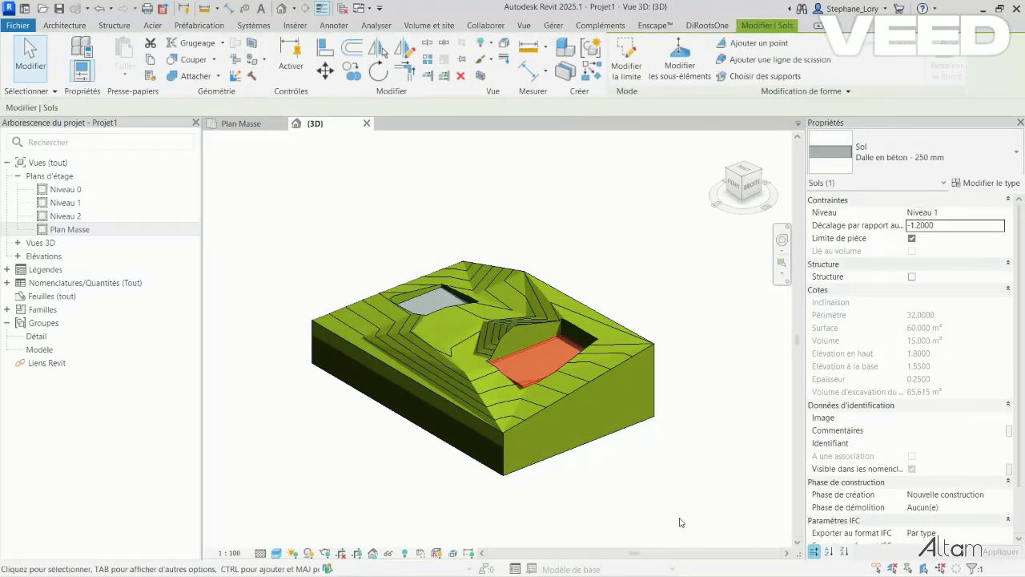
pyautogui.press('Return')
pyautogui.keyDown('shift'); pyautogui.moveTo(583, 489); pyautogui.dragTo(622, 479, button='middle'); pyautogui.keyUp('shift')
pyautogui.click(624, 494)
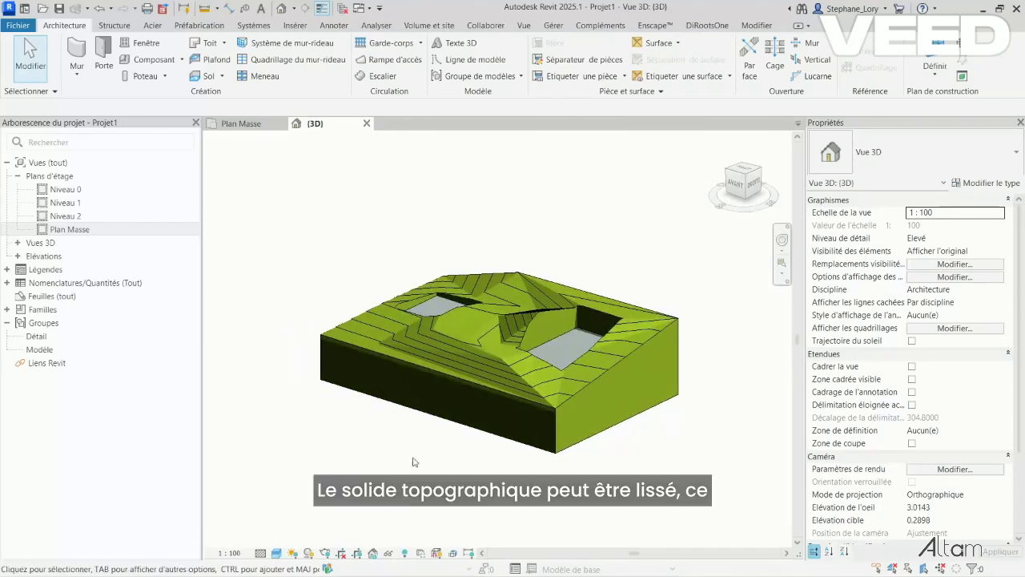
# Hide the Courbes principales and Courbes secondaires of the Solide topographique category in the 3D view.
pyautogui.press('v')
pyautogui.press('v')
pyautogui.press('s')
pyautogui.press('o')
pyautogui.click(221, 361)
pyautogui.scroll(-7, 233, 357)
pyautogui.click(249, 313)
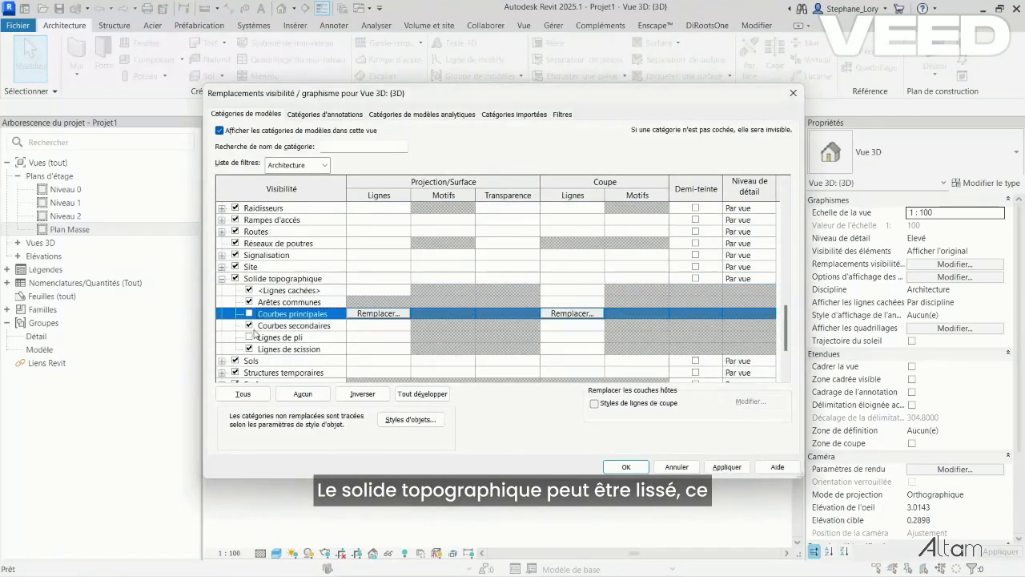
pyautogui.click(249, 325)
pyautogui.click(631, 469)
# Turn on smooth shading for toposolids (Ombrage lisse de solide topographique).
pyautogui.keyDown('shift'); pyautogui.moveTo(501, 501); pyautogui.dragTo(625, 472, button='middle'); pyautogui.keyUp('shift')
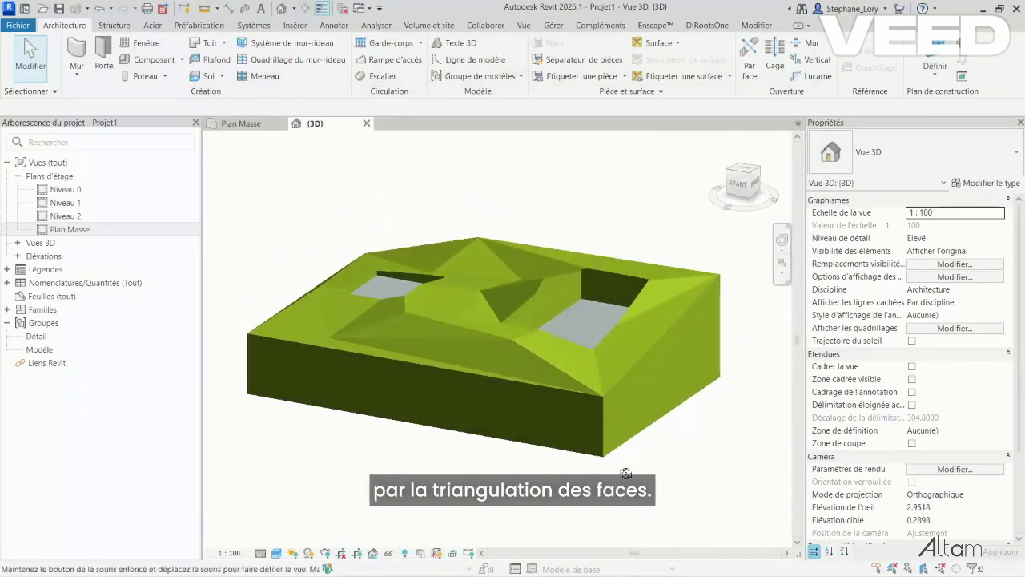
pyautogui.click(433, 25)
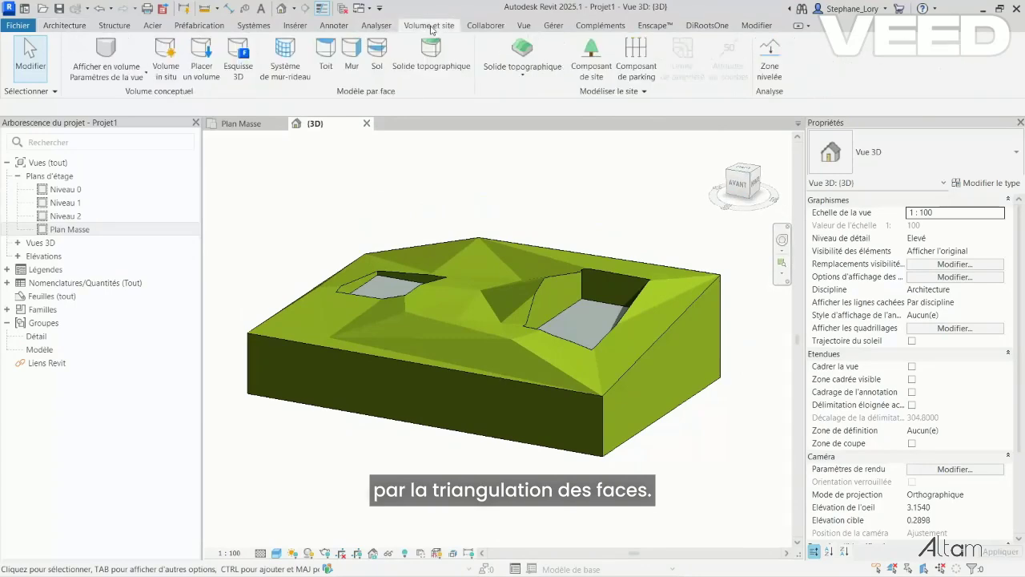
pyautogui.click(643, 93)
pyautogui.click(483, 124)
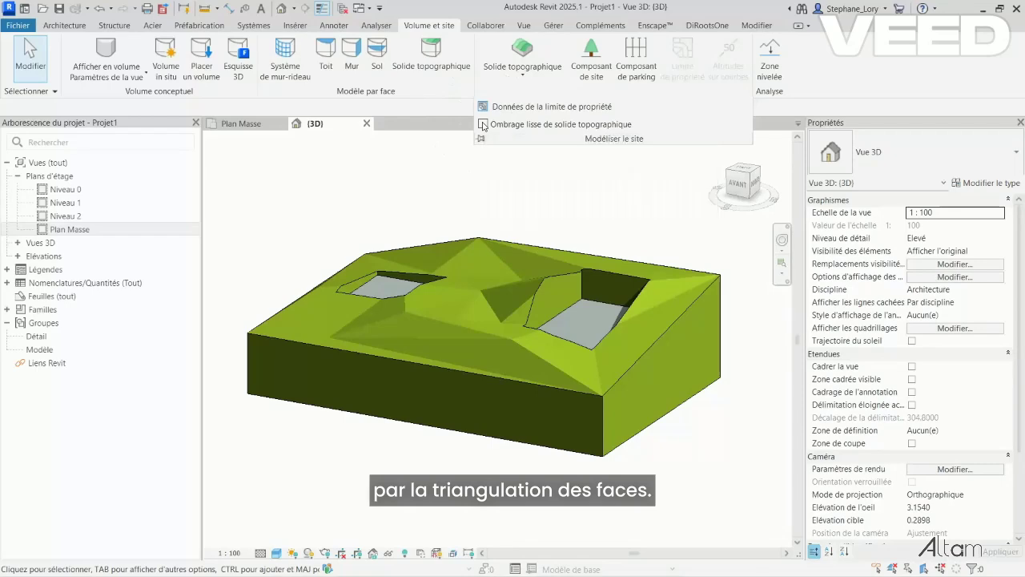
pyautogui.click(617, 410)
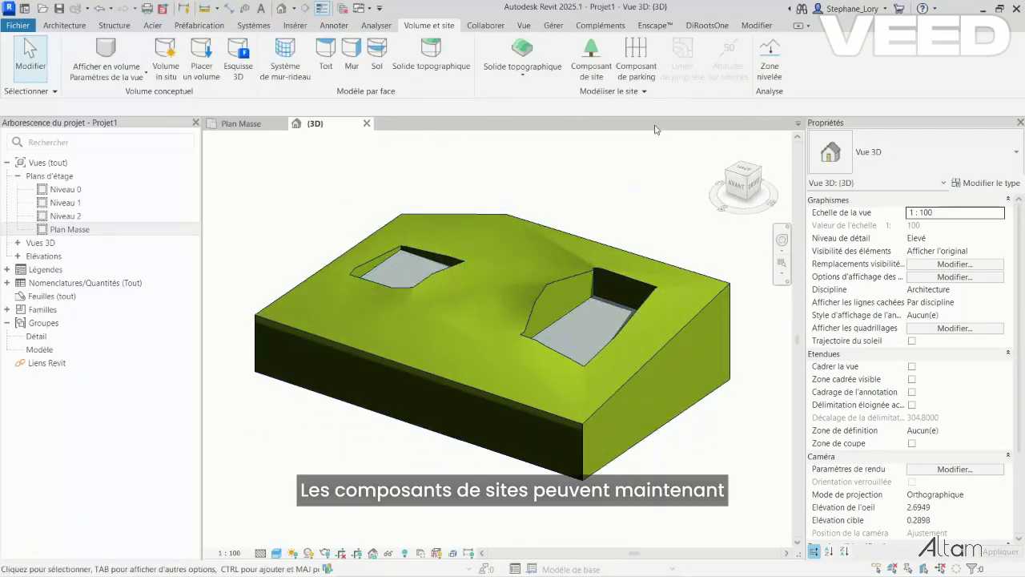
# Place several Arbre 3D - Erable 6 m trees as site components across the sloping terrain.
pyautogui.click(588, 69)
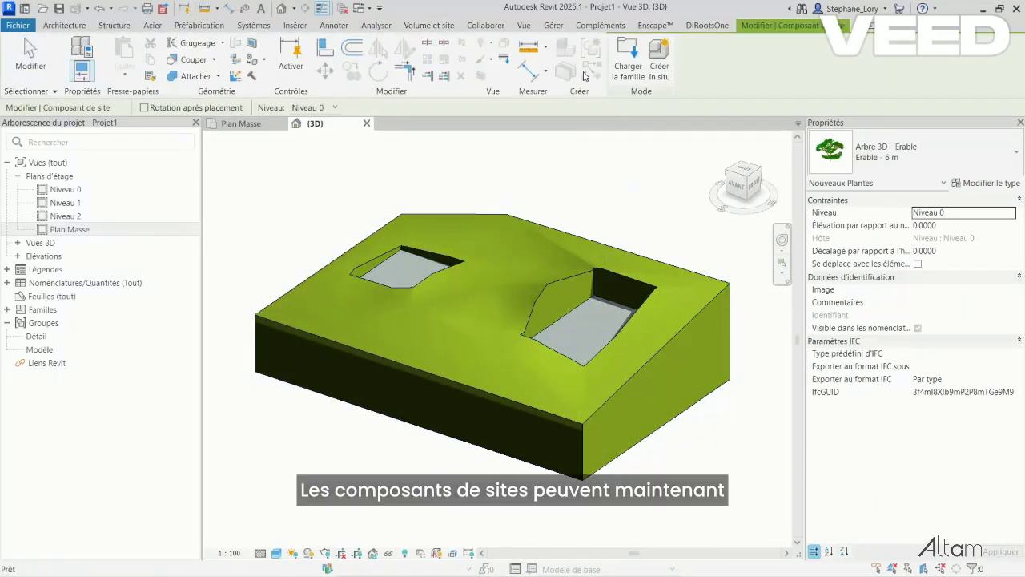
pyautogui.click(450, 227)
pyautogui.click(293, 311)
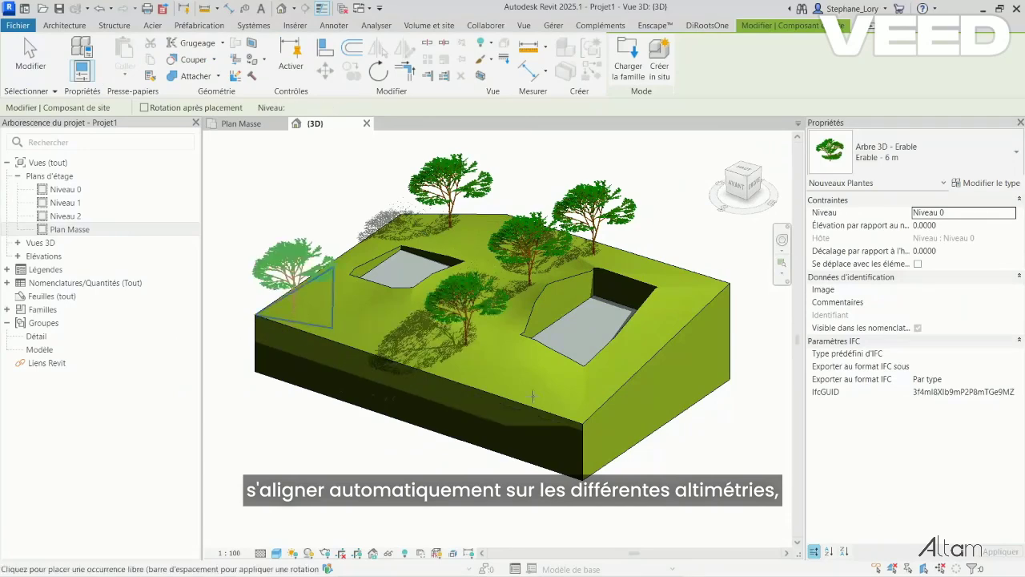
pyautogui.click(645, 320)
pyautogui.press('Escape')
pyautogui.press('Escape')
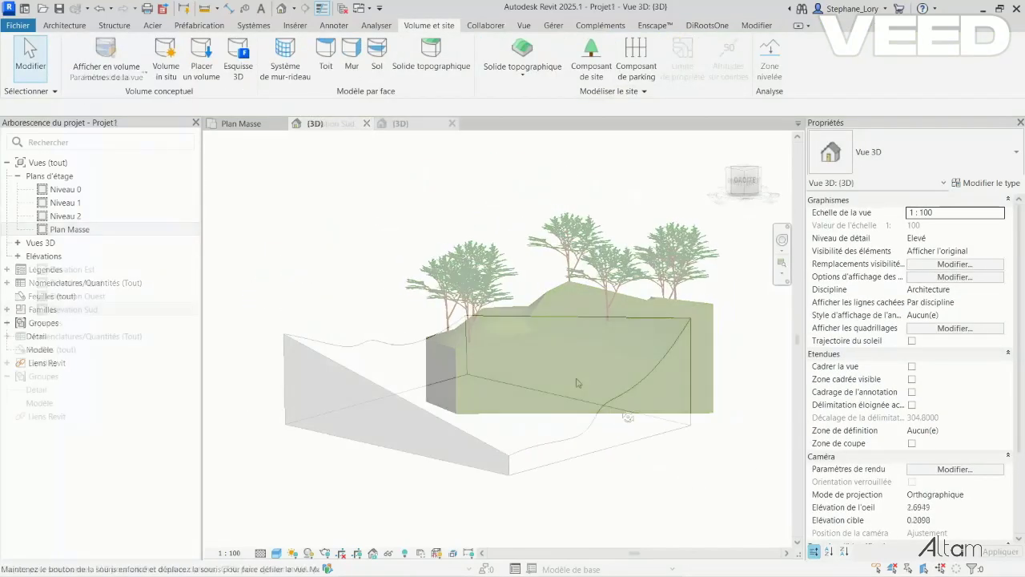
# Create a Solide topographique 1 toposolid from the curved top face of the mass in Projet2.
pyautogui.keyDown('shift'); pyautogui.moveTo(559, 386); pyautogui.dragTo(543, 421, button='middle'); pyautogui.keyUp('shift')
pyautogui.scroll(-1, 543, 421)
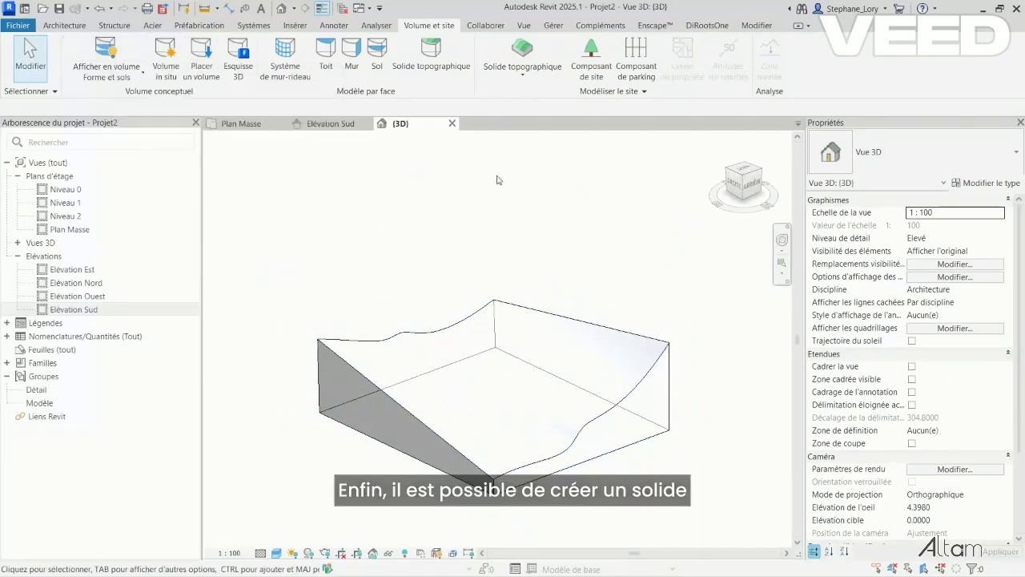
pyautogui.click(436, 50)
pyautogui.click(561, 361)
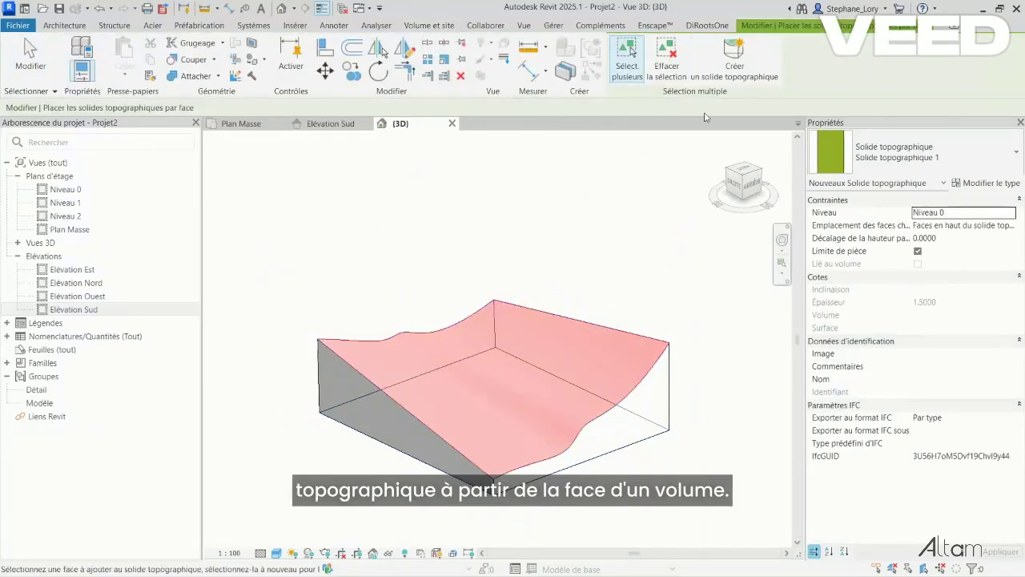
pyautogui.click(746, 67)
pyautogui.click(419, 25)
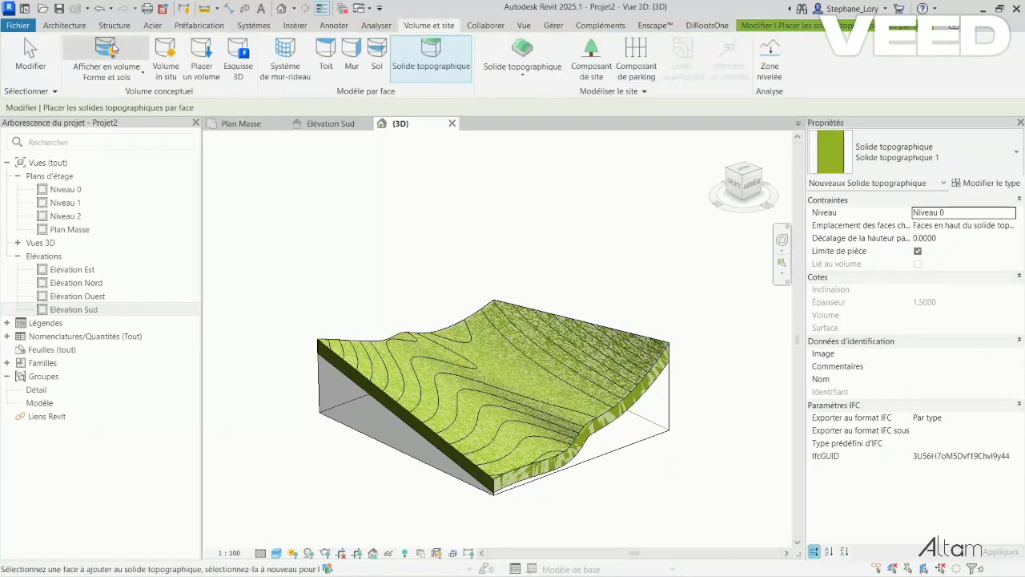
pyautogui.moveTo(686, 449)
pyautogui.keyDown('shift'); pyautogui.mouseDown(button='middle')
pyautogui.moveTo(347, 393)
pyautogui.moveTo(663, 437)
pyautogui.moveTo(705, 397)
pyautogui.moveTo(678, 482)
pyautogui.moveTo(704, 449)
pyautogui.mouseUp(button='middle'); pyautogui.keyUp('shift')
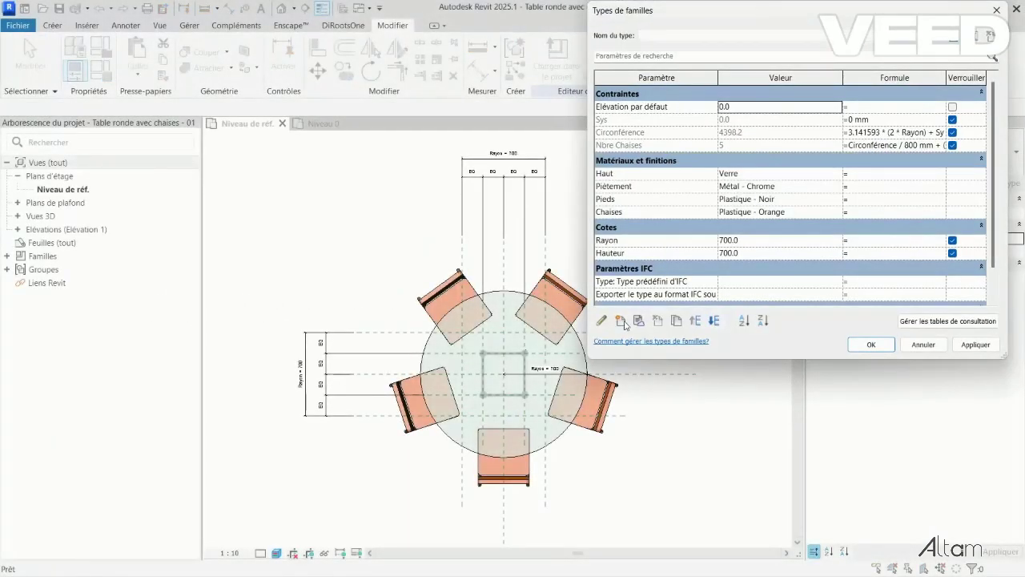
# Add an integer (Nombre entier) family parameter named Nombre de chaise, grouped under Autre, to the round table family.
pyautogui.click(621, 321)
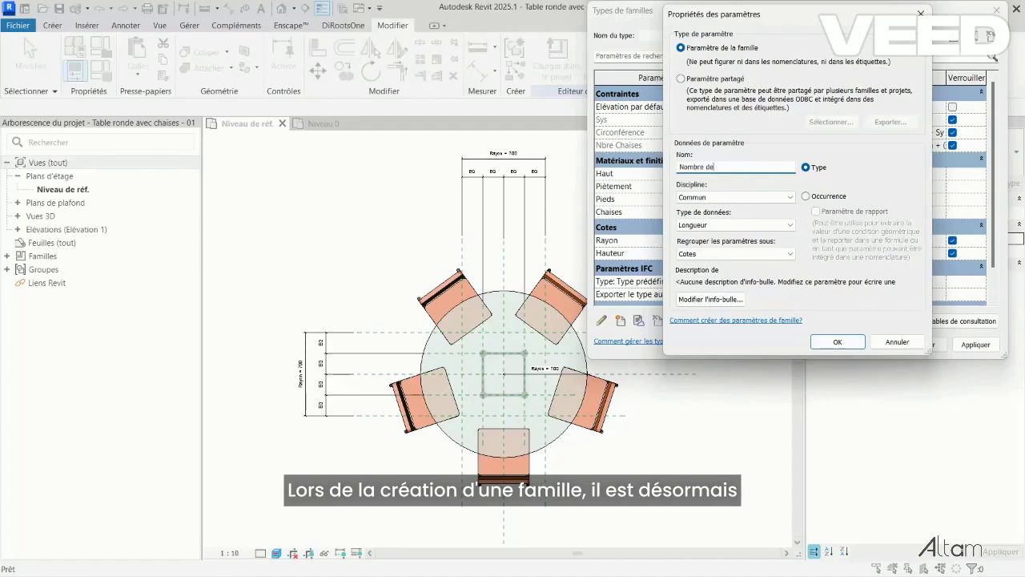
pyautogui.click(735, 225)
pyautogui.click(764, 239)
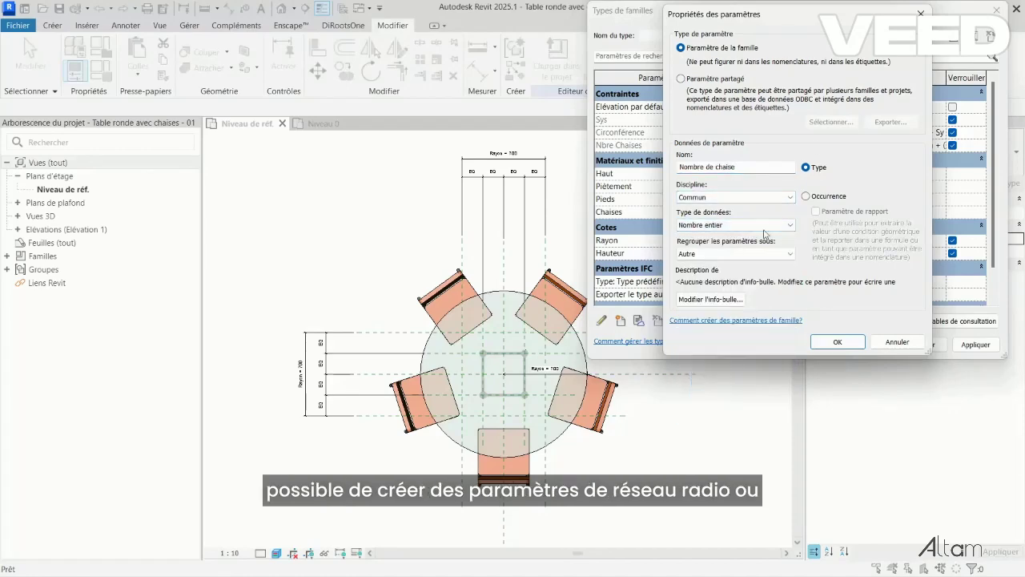
pyautogui.click(833, 342)
pyautogui.click(865, 345)
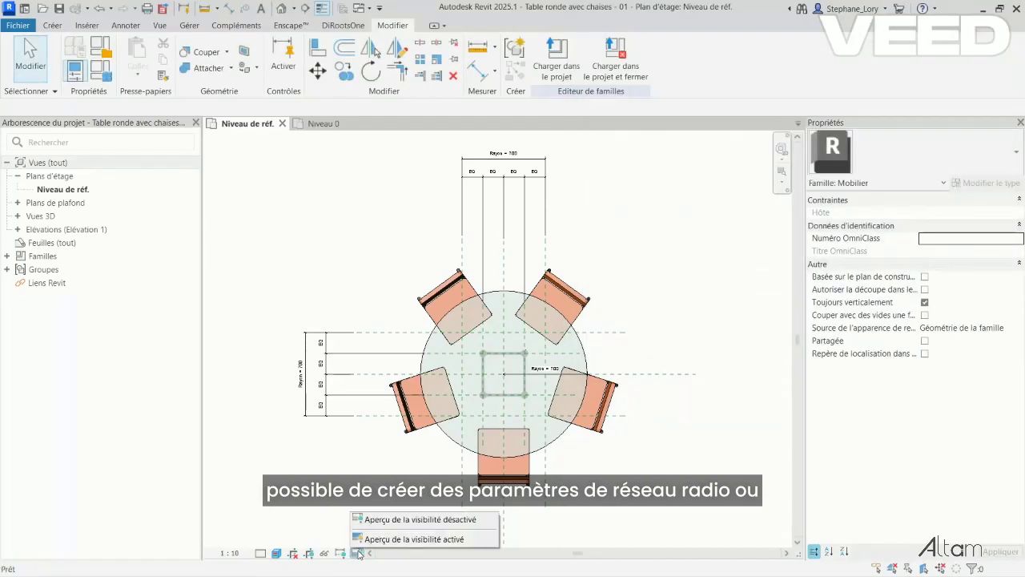
# Label the radial chair array with the Nombre de chaise parameter.
pyautogui.click(557, 440)
pyautogui.click(589, 463)
pyautogui.press('Tab')
pyautogui.click(565, 436)
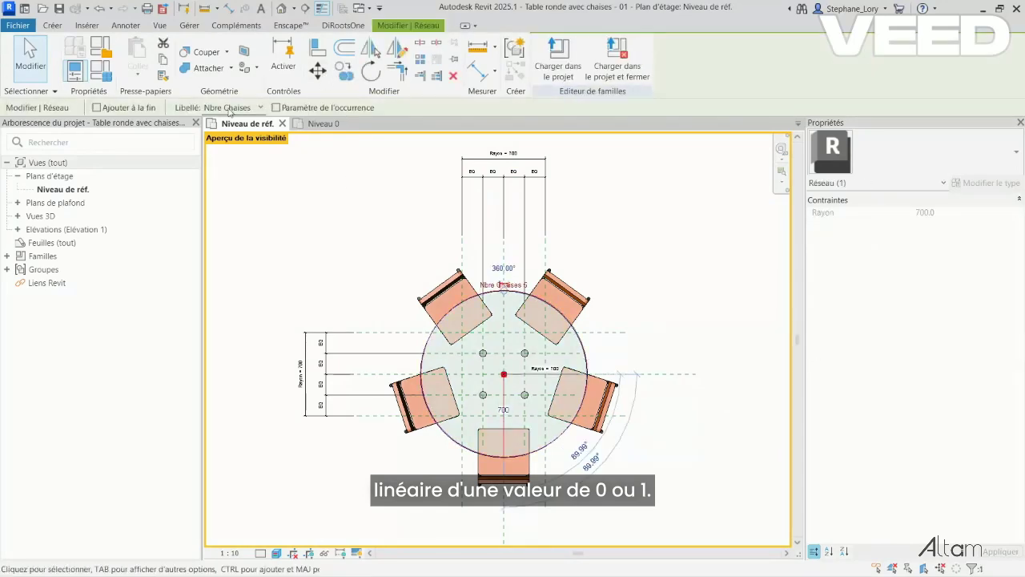
pyautogui.click(261, 108)
pyautogui.click(260, 155)
pyautogui.click(659, 242)
# Set Nombre de chaise to 1 in the family types and apply it to the table.
pyautogui.click(101, 70)
pyautogui.scroll(-2, 802, 270)
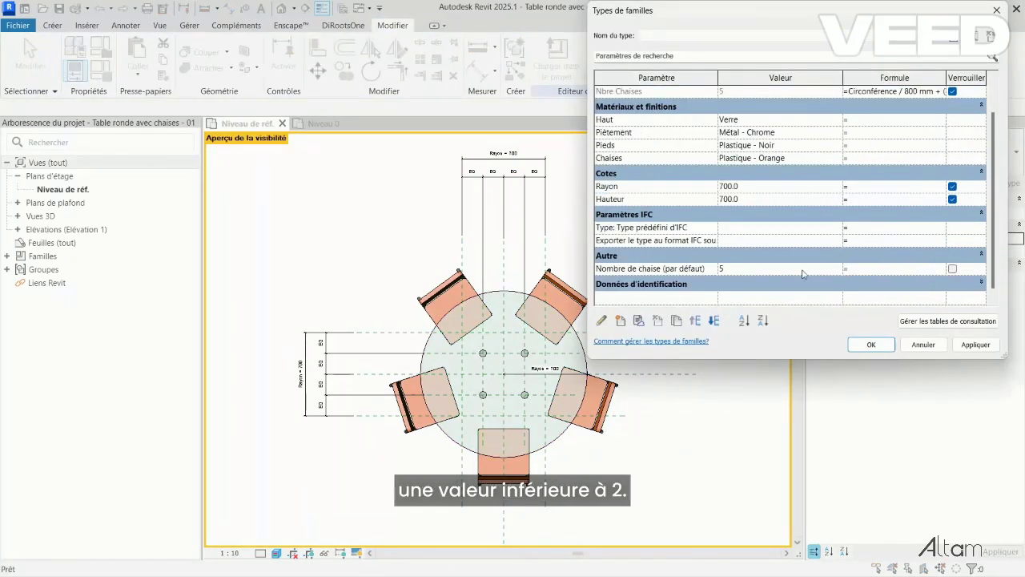
pyautogui.click(970, 345)
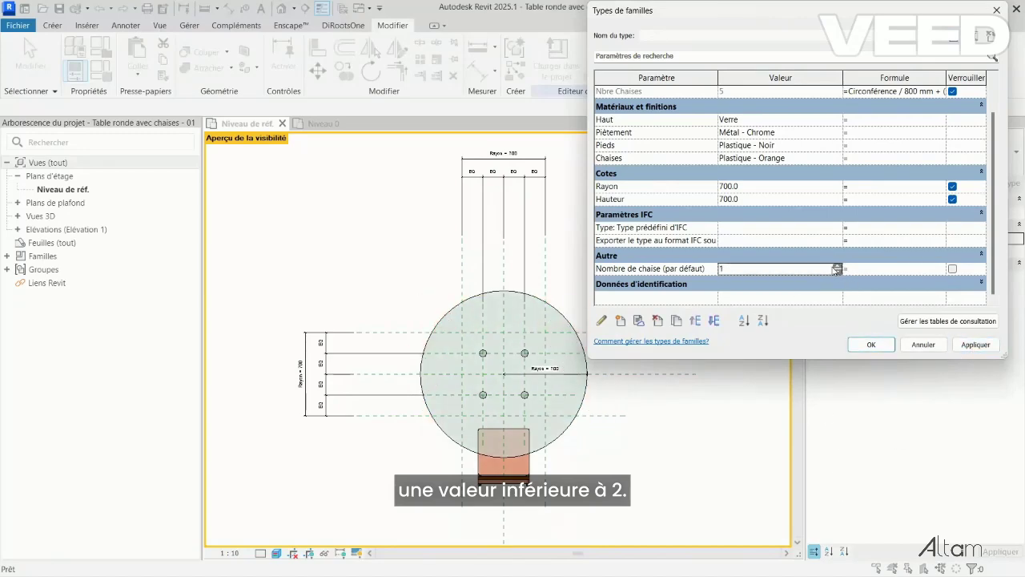
pyautogui.click(871, 344)
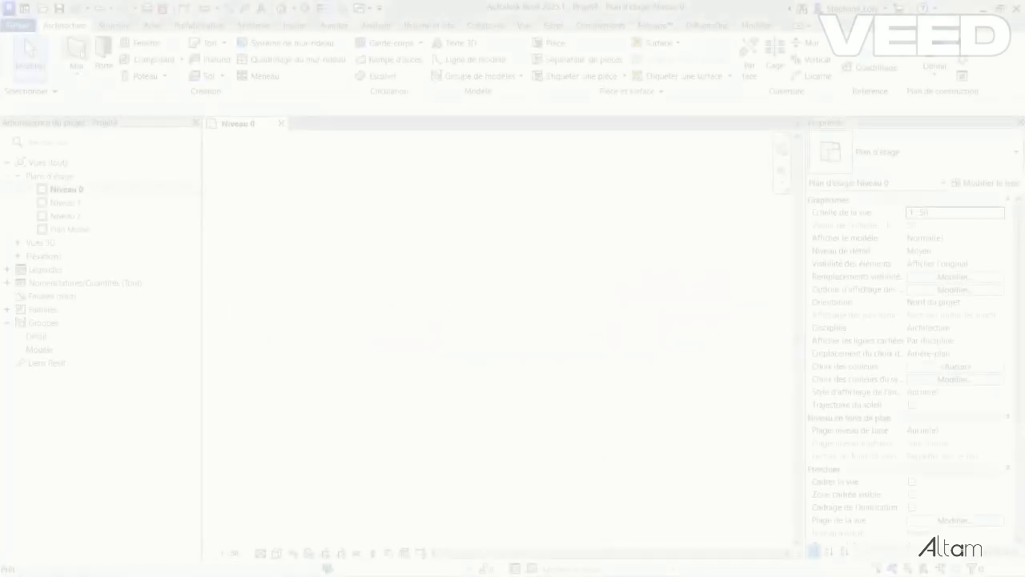
# Draw a horizontal CAD-Beton15+Enduit2+Isolant8 wall 3.50 m long on Niveau 0.
pyautogui.click(382, 289)
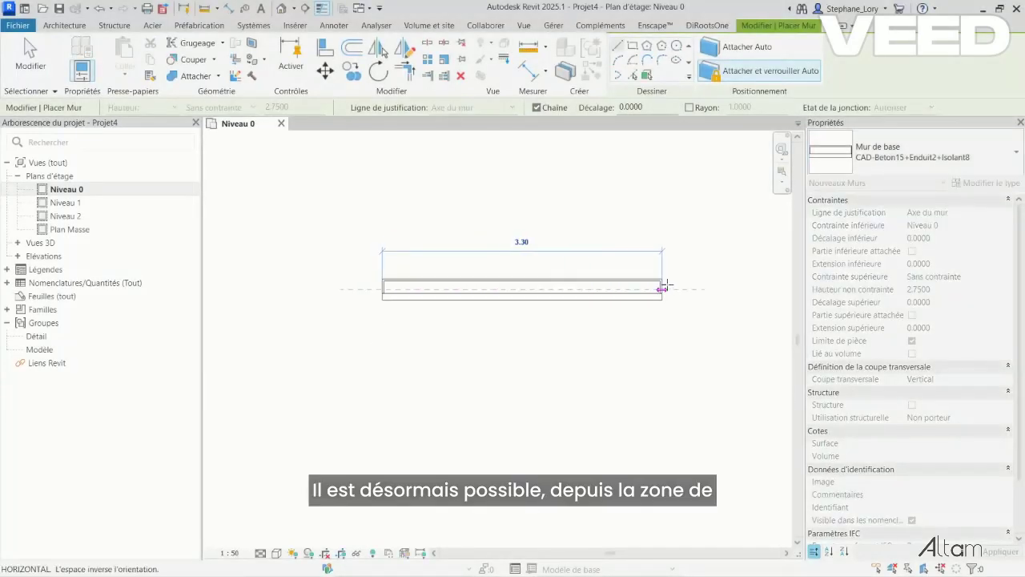
pyautogui.press('Escape')
pyautogui.press('Escape')
# Examine the wall type's layer assembly and the wrapping setting of each layer.
pyautogui.click(409, 315)
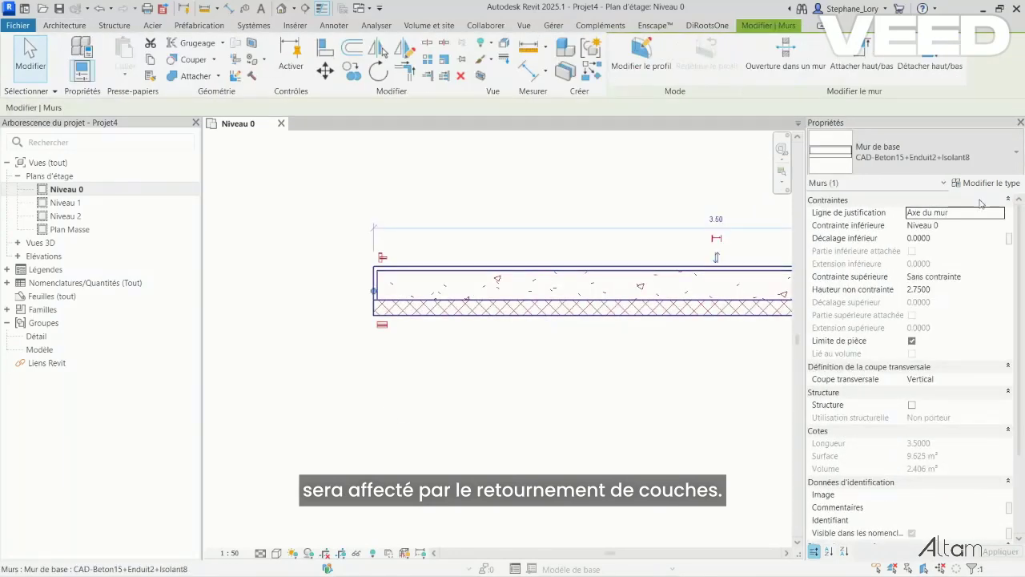
pyautogui.click(985, 182)
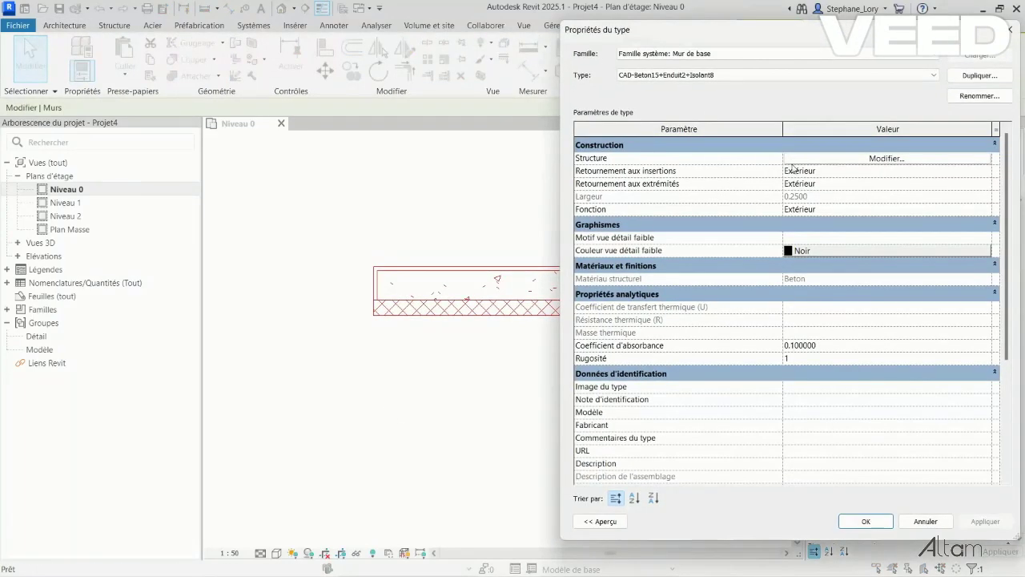
pyautogui.click(873, 156)
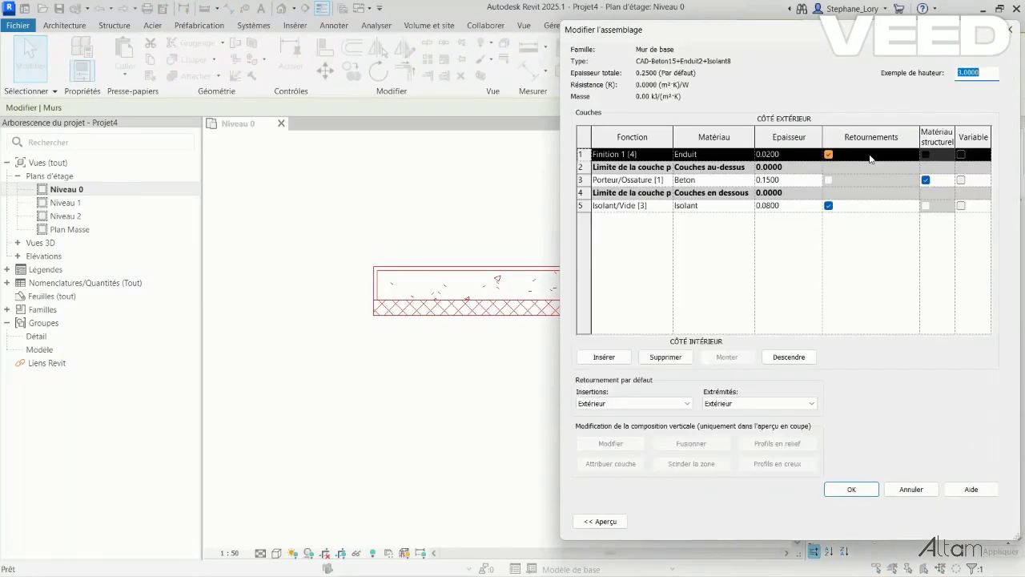
pyautogui.click(851, 488)
pyautogui.click(865, 521)
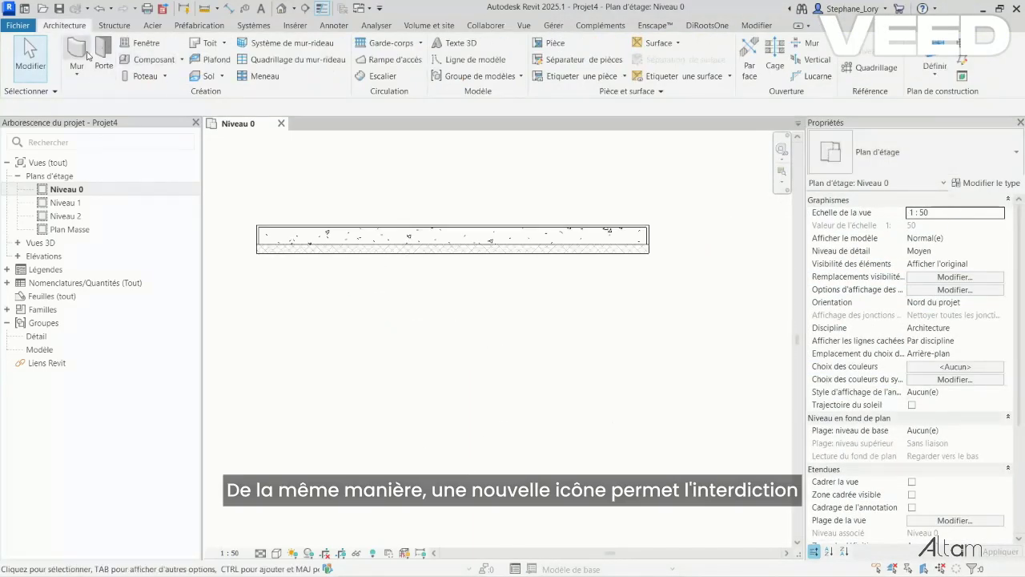
# Draw a vertical CAD-Cloison10 partition about 1.97 m long from below up to the horizontal wall.
pyautogui.click(85, 54)
pyautogui.click(899, 144)
pyautogui.click(881, 336)
pyautogui.click(340, 461)
pyautogui.click(340, 237)
pyautogui.press('Escape')
pyautogui.press('Escape')
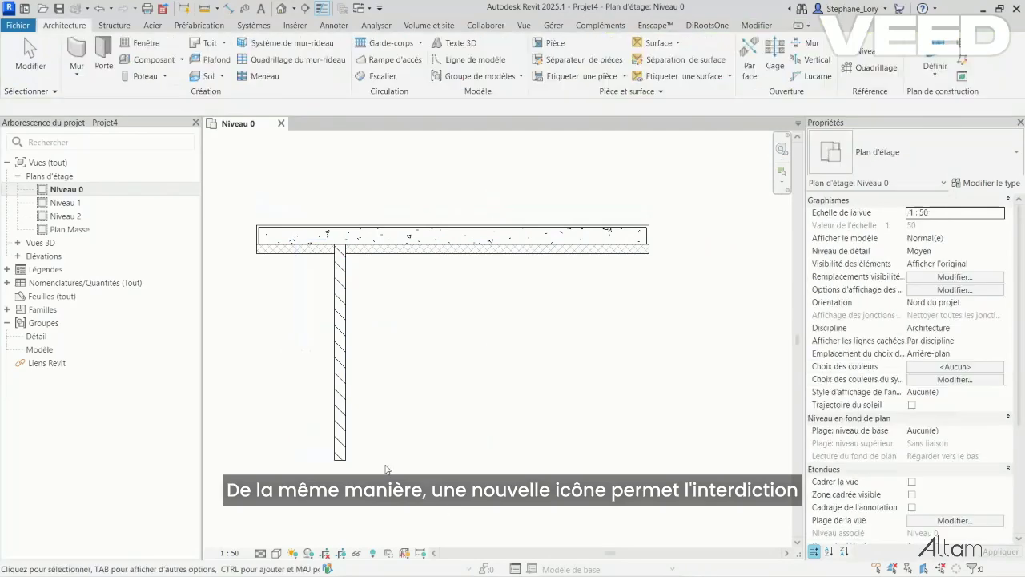
# Disallow the join at the partition's upper end and pull that end back to the insulation's inner face.
pyautogui.scroll(2, 385, 469)
pyautogui.click(408, 362)
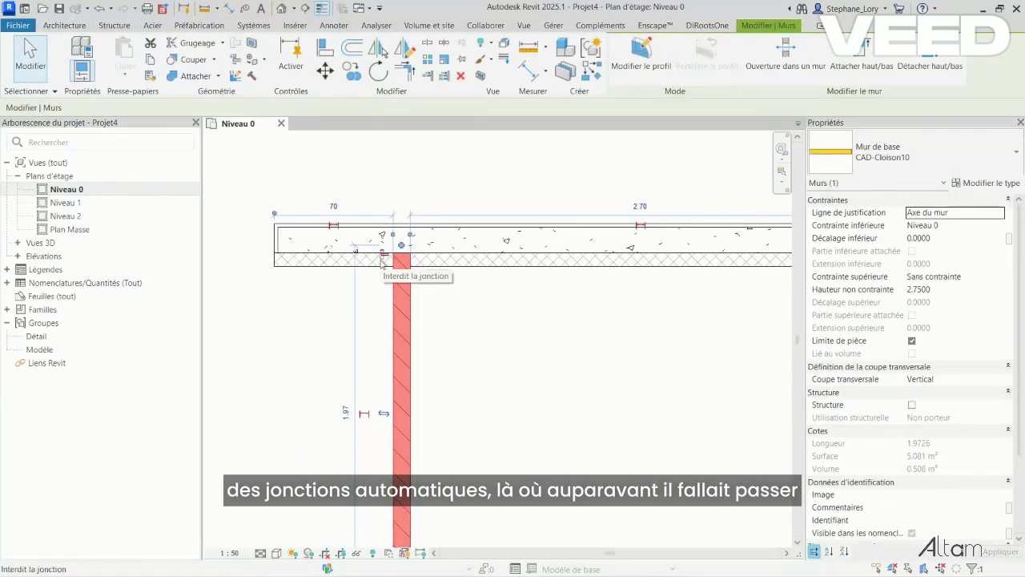
pyautogui.click(355, 412)
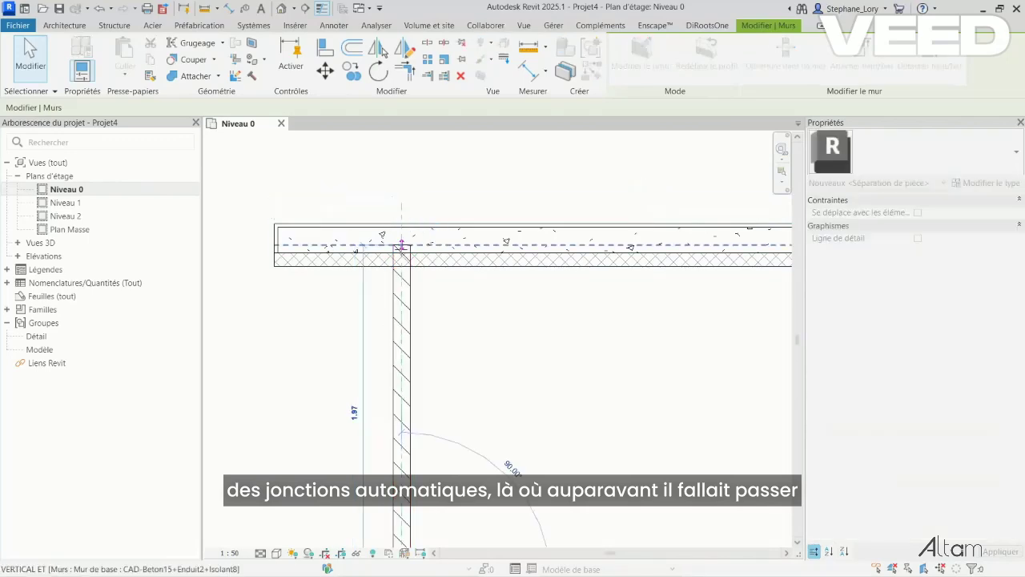
# Draw a second vertical CAD-Cloison10 partition about 1.76 m long, east of the first, up to the horizontal wall.
pyautogui.scroll(-1, 485, 362)
pyautogui.click(81, 49)
pyautogui.click(522, 482)
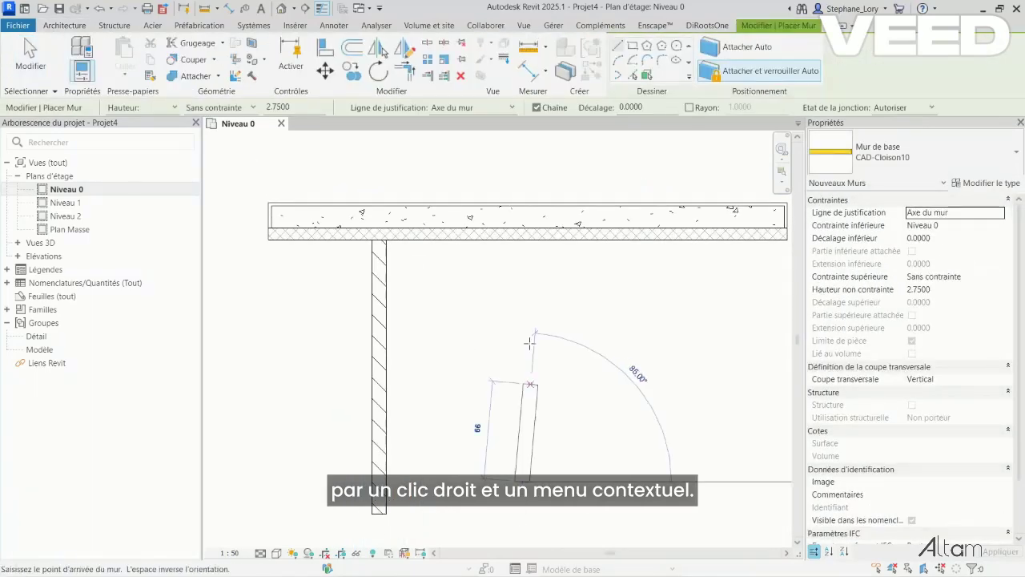
pyautogui.click(522, 239)
pyautogui.press('Escape')
pyautogui.press('Escape')
# Disallow the wall join at the second partition's upper end.
pyautogui.click(521, 252)
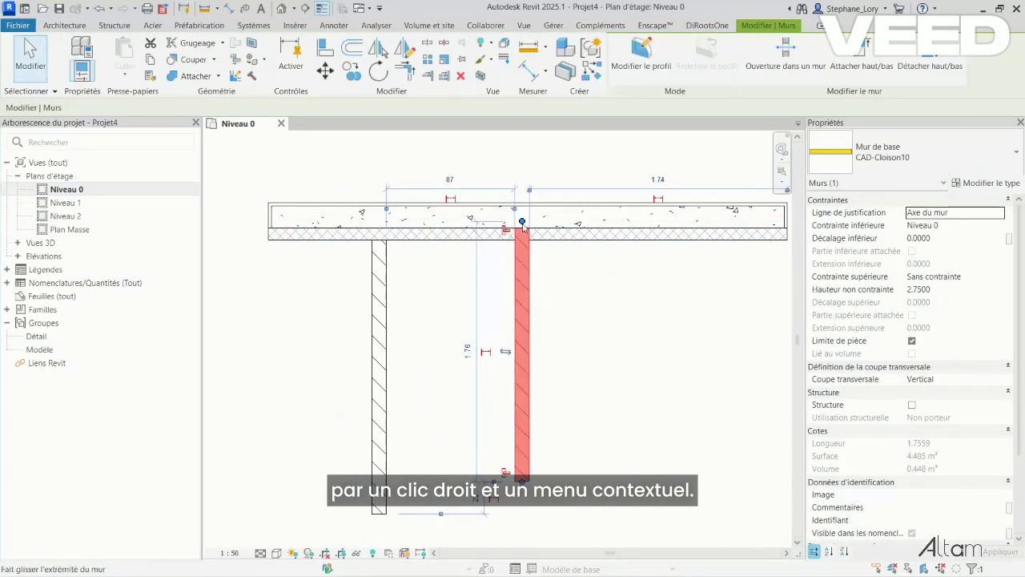
pyautogui.rightClick(523, 225)
pyautogui.click(578, 291)
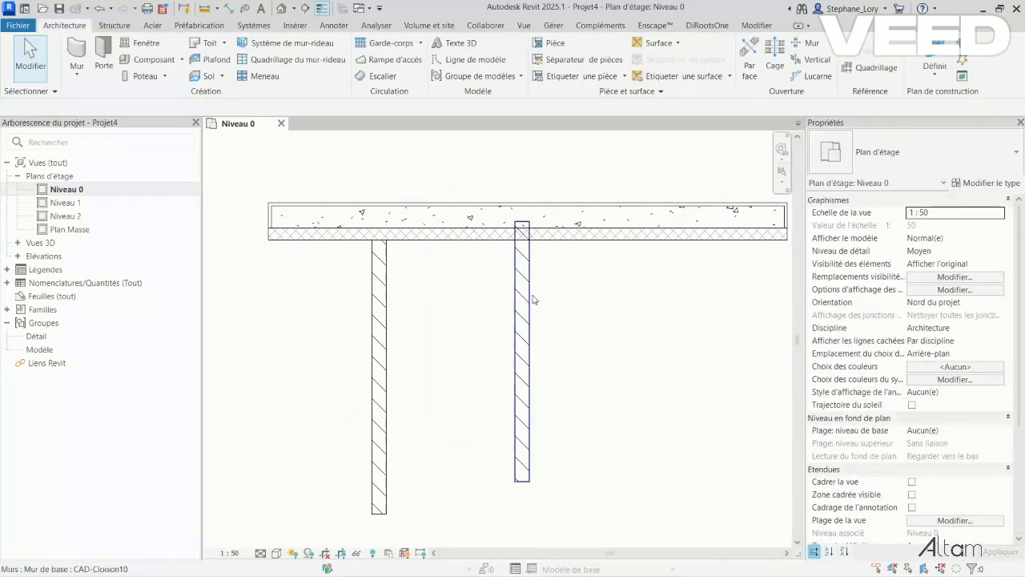
# Draw a horizontal CAD-Beton20 wall about 3.2 m long with a CAD_ITE 15 insulation wall against its upper face, using automatic attachment.
pyautogui.click(611, 295)
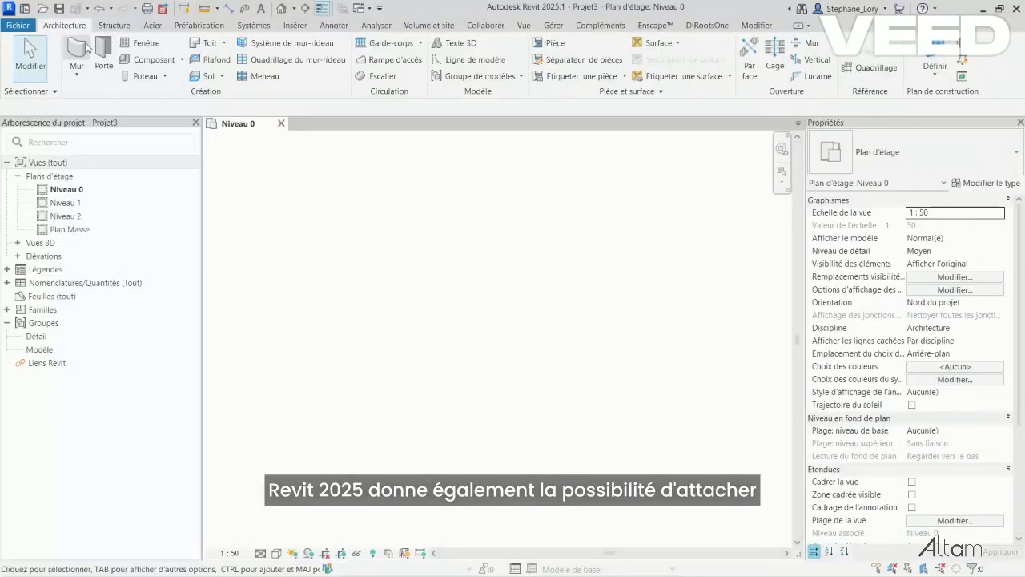
pyautogui.click(88, 48)
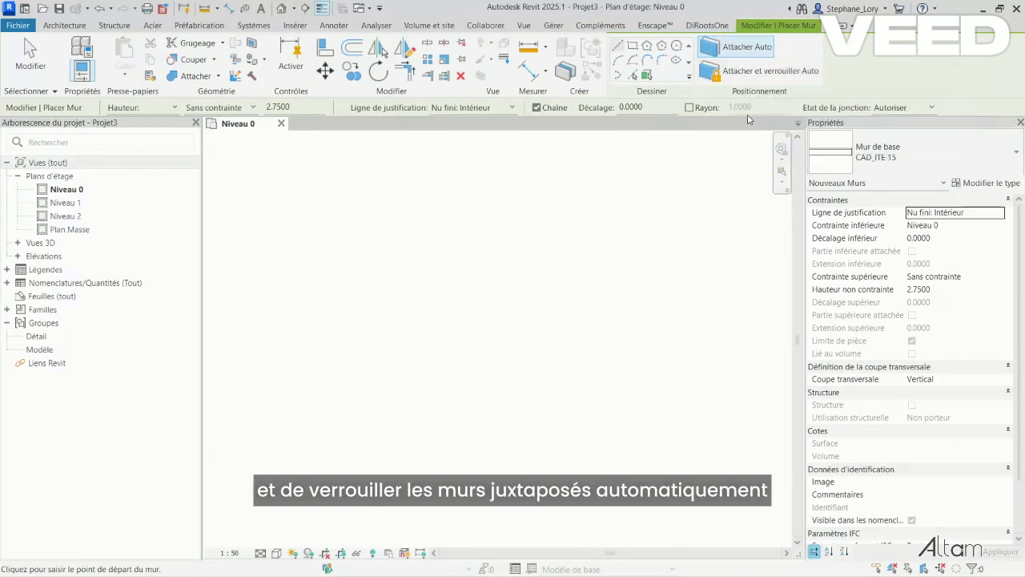
pyautogui.click(905, 154)
pyautogui.scroll(3, 872, 322)
pyautogui.click(869, 317)
pyautogui.click(356, 322)
pyautogui.click(668, 323)
pyautogui.press('Escape')
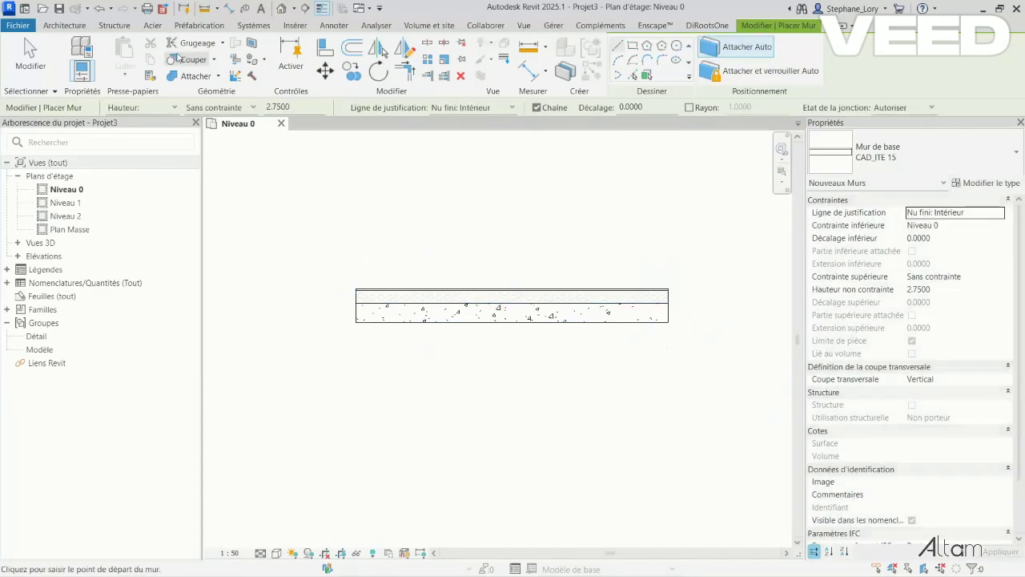
# Place a CAD-Porte Simple-Hublot PS_PU90x210-90° door midway along the concrete wall and separate that wall from the insulation wall.
pyautogui.press('d')
pyautogui.press('r')
pyautogui.click(511, 316)
pyautogui.press('a')
pyautogui.press('l')
pyautogui.press('Escape')
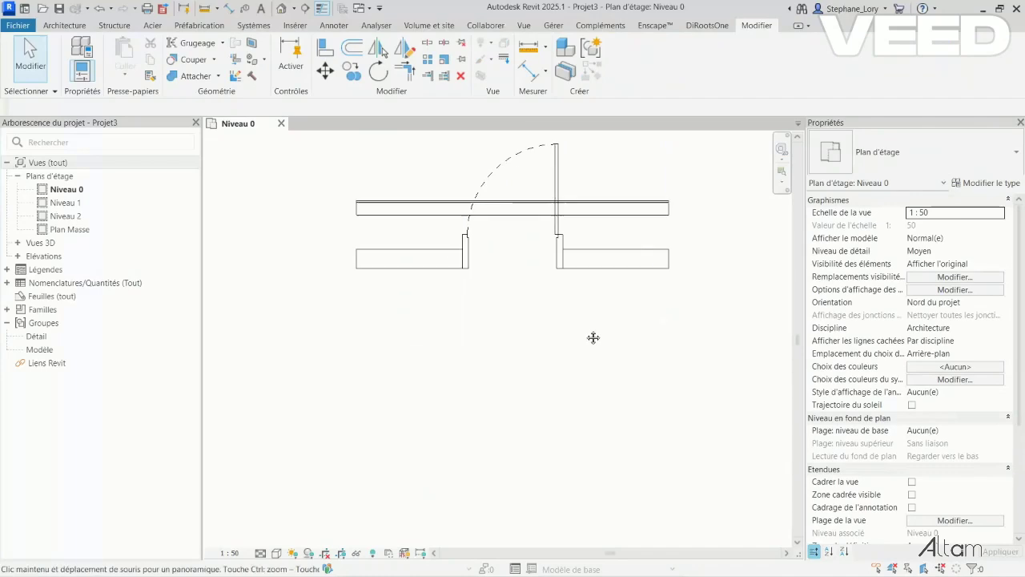
# Draw a second horizontal CAD-Beton20 wall about 3.2 m long below the first pair of walls, matching their ends.
pyautogui.press('w')
pyautogui.press('a')
pyautogui.click(888, 152)
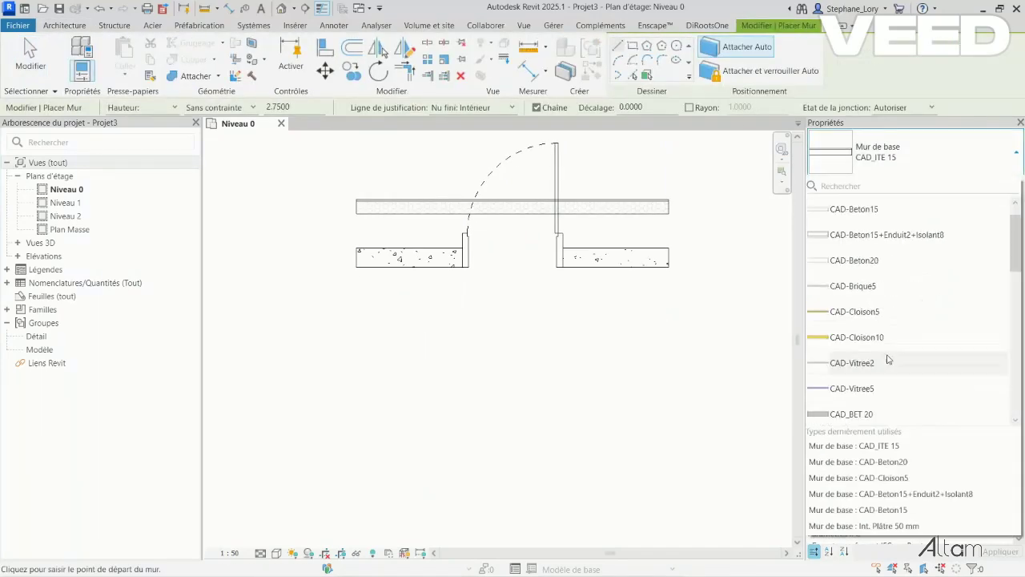
pyautogui.click(887, 262)
pyautogui.click(357, 433)
pyautogui.click(670, 434)
pyautogui.press('Escape')
# Draw a CAD_ITE 15 wall along the lower concrete wall's upper face with automatic attaching and locking enabled.
pyautogui.click(749, 79)
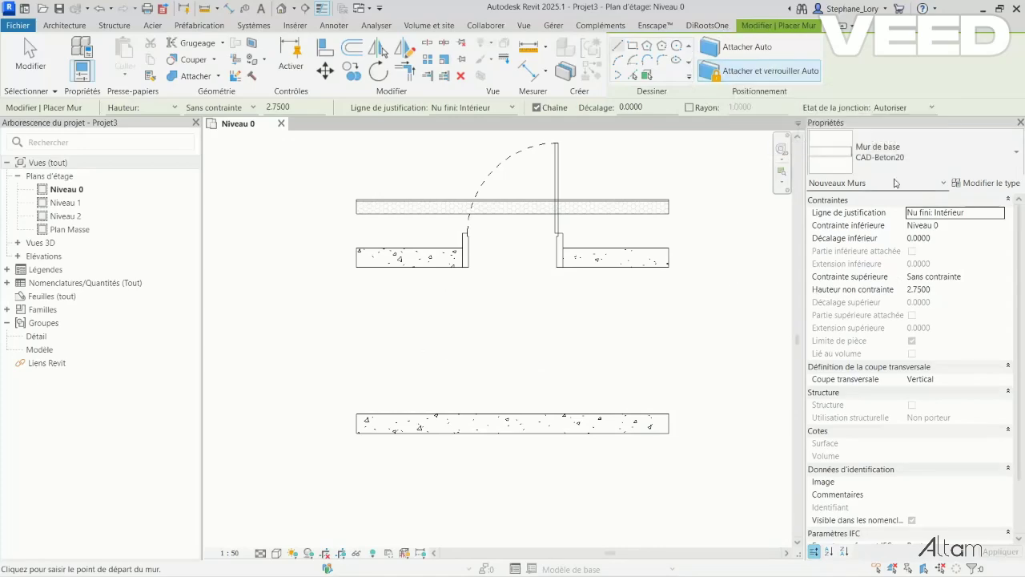
pyautogui.click(929, 154)
pyautogui.click(886, 387)
pyautogui.click(356, 414)
pyautogui.click(669, 414)
pyautogui.press('Escape')
pyautogui.press('Escape')
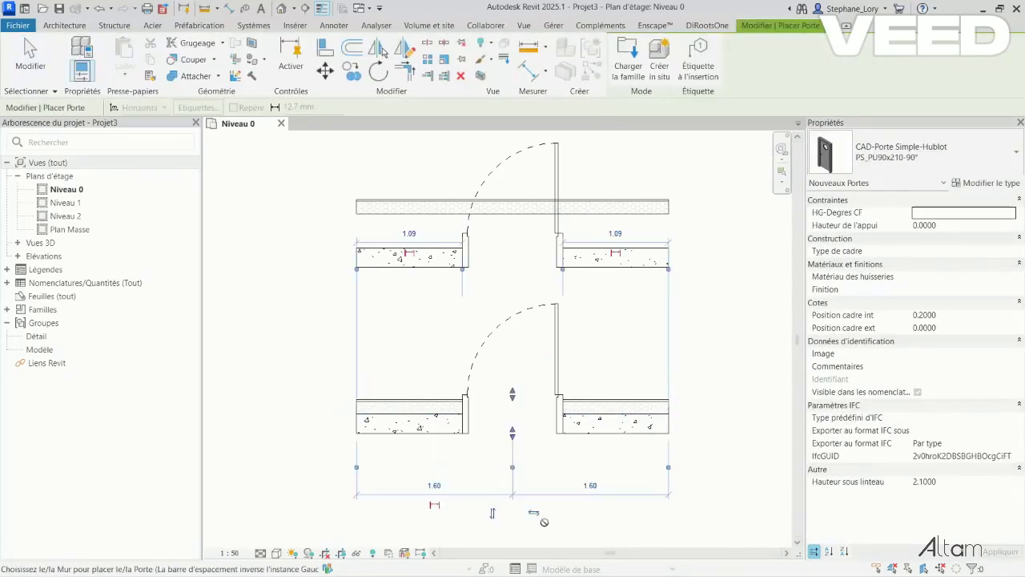
# Place a CAD-Porte Simple-Hublot door midway along the lower wall pair and move the locked walls downward.
pyautogui.click(617, 484)
pyautogui.click(744, 540)
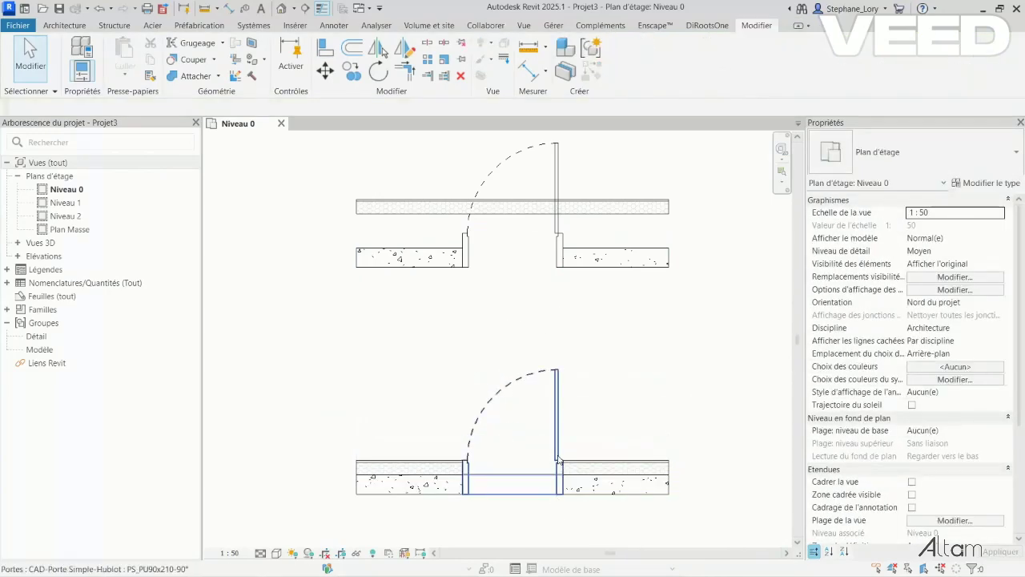
pyautogui.click(616, 483)
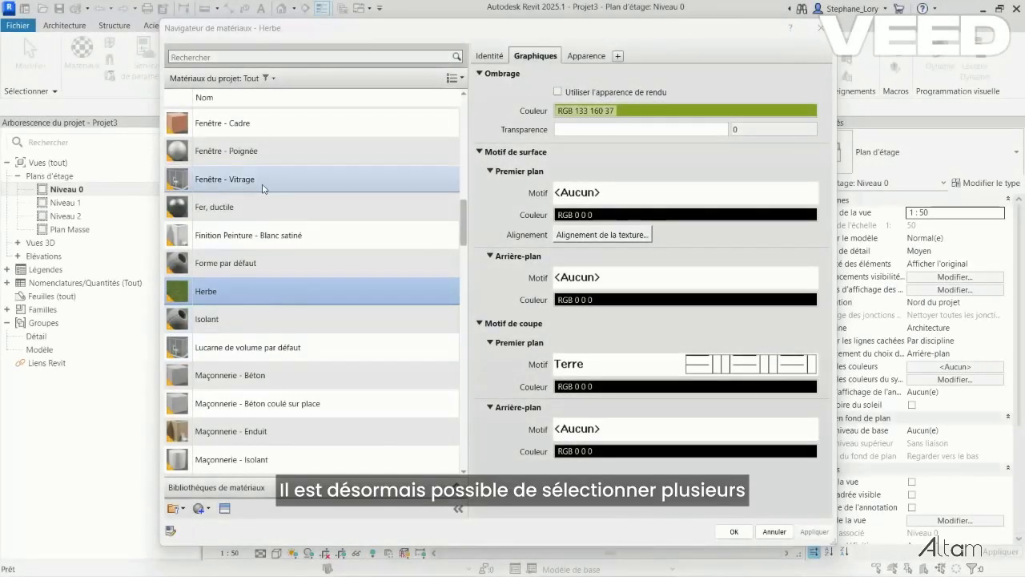
# Select several project materials together, including Fenêtre - Vitrage, Fer, ductile, Herbe and Maçonnerie - Enduit, and show the actions available for them.
pyautogui.click(257, 178)
pyautogui.keyDown('ctrl'); pyautogui.click(265, 206); pyautogui.keyUp('ctrl')
pyautogui.keyDown('ctrl'); pyautogui.click(263, 292); pyautogui.keyUp('ctrl')
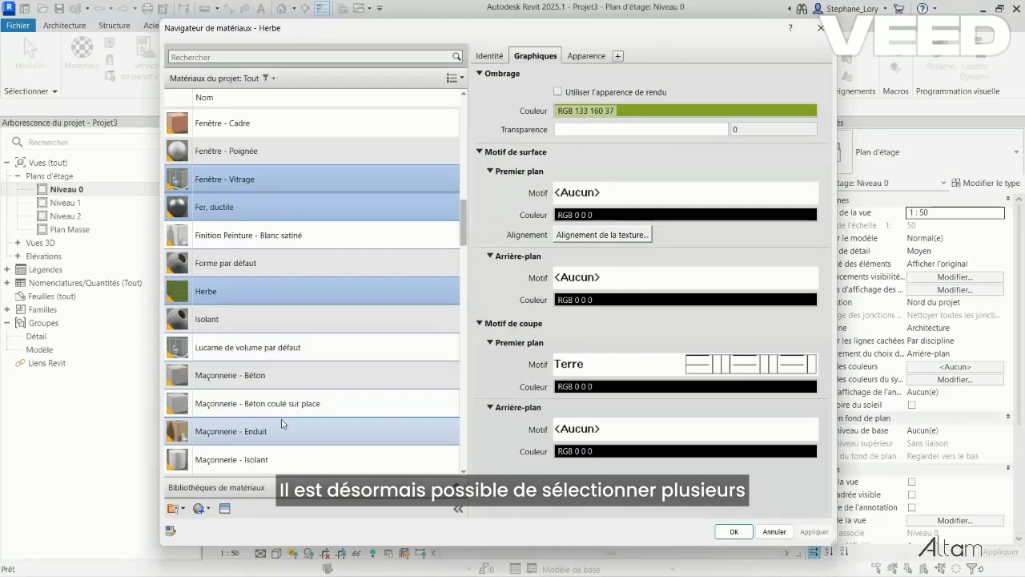
pyautogui.keyDown('shift'); pyautogui.click(377, 430); pyautogui.keyUp('shift')
pyautogui.rightClick(320, 289)
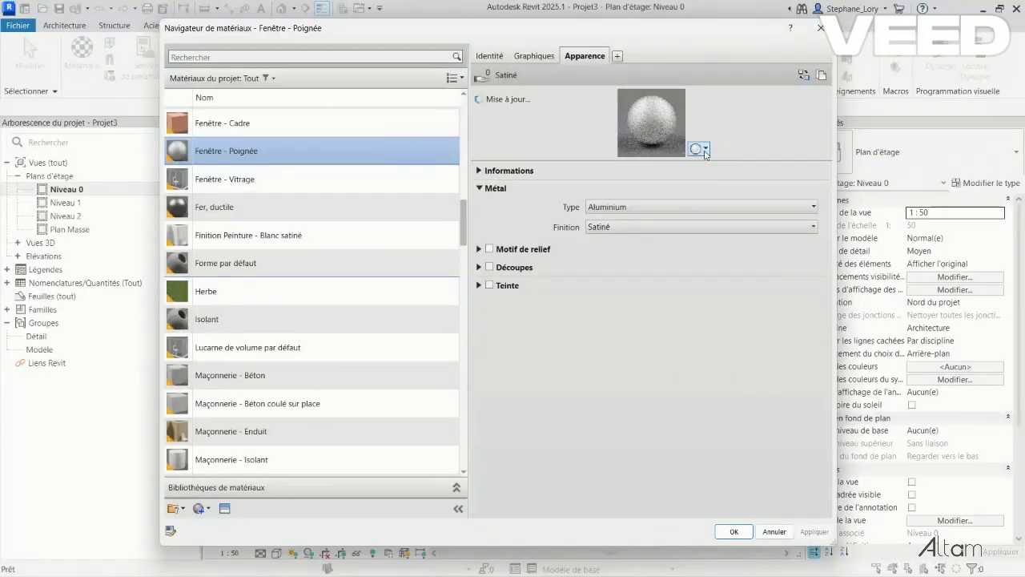
# Set the Fenêtre - Poignée material's appearance preview to the Rapide render setting and enlarge the preview.
pyautogui.click(704, 150)
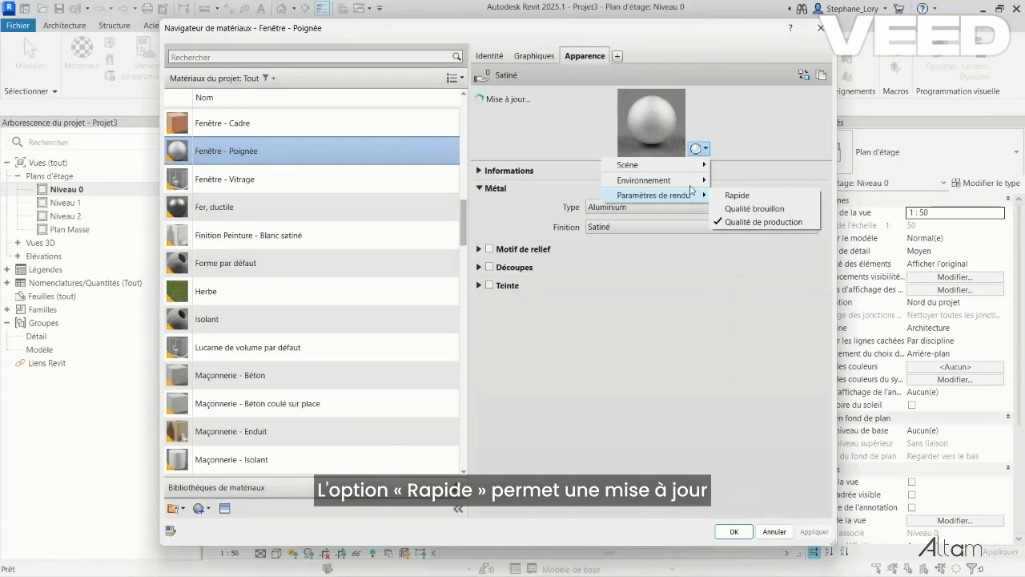
pyautogui.click(743, 197)
pyautogui.moveTo(727, 158); pyautogui.dragTo(747, 326)
# Compare the enlarged material preview in the Qualité brouillon and Qualité de production render settings.
pyautogui.click(833, 373)
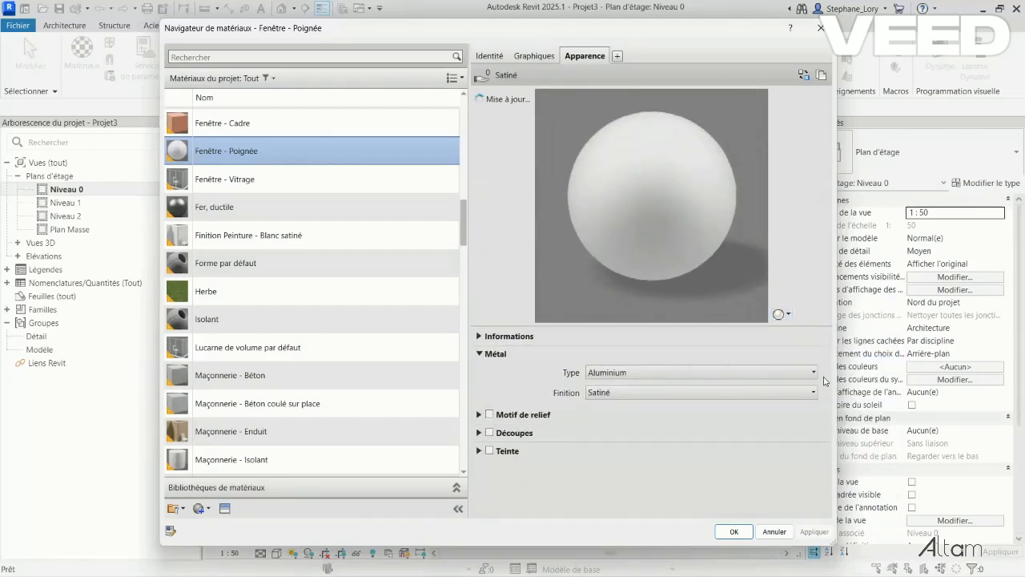
pyautogui.click(777, 314)
pyautogui.click(841, 385)
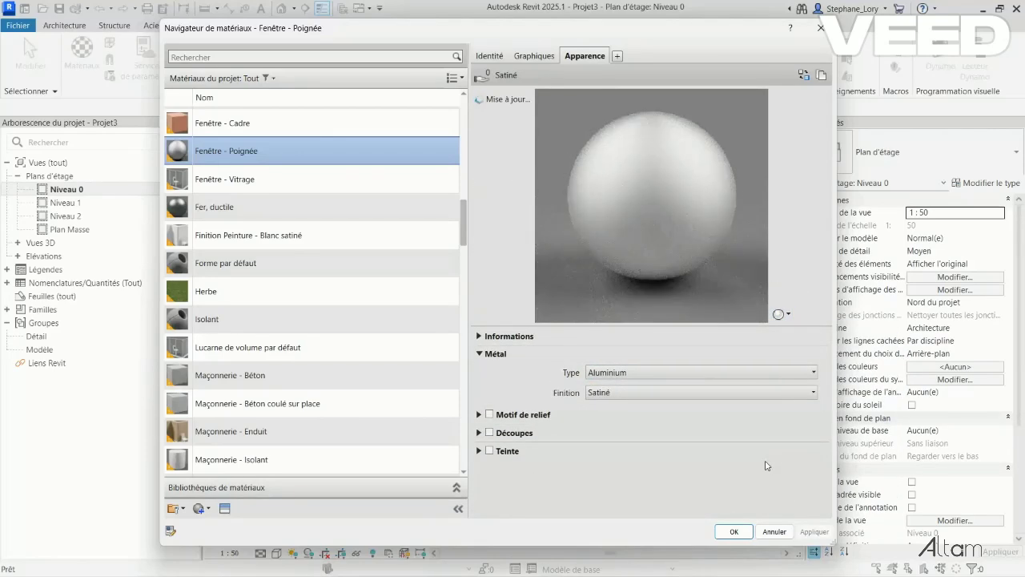
pyautogui.click(789, 310)
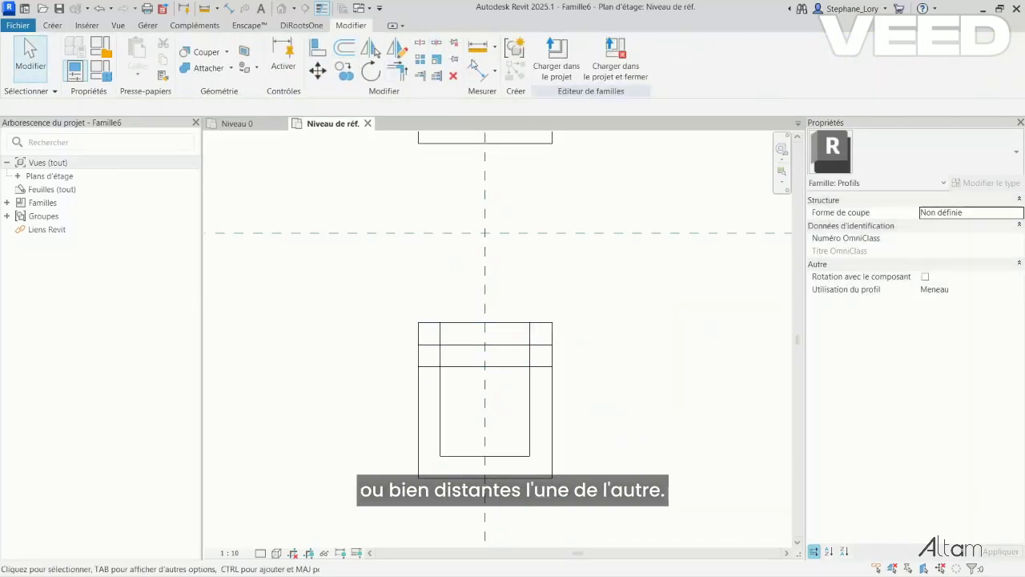
# Split and trim the lower mullion profile's lines into a notched outer outline around a closed inner rectangle, and save the family.
pyautogui.click(420, 42)
pyautogui.click(529, 358)
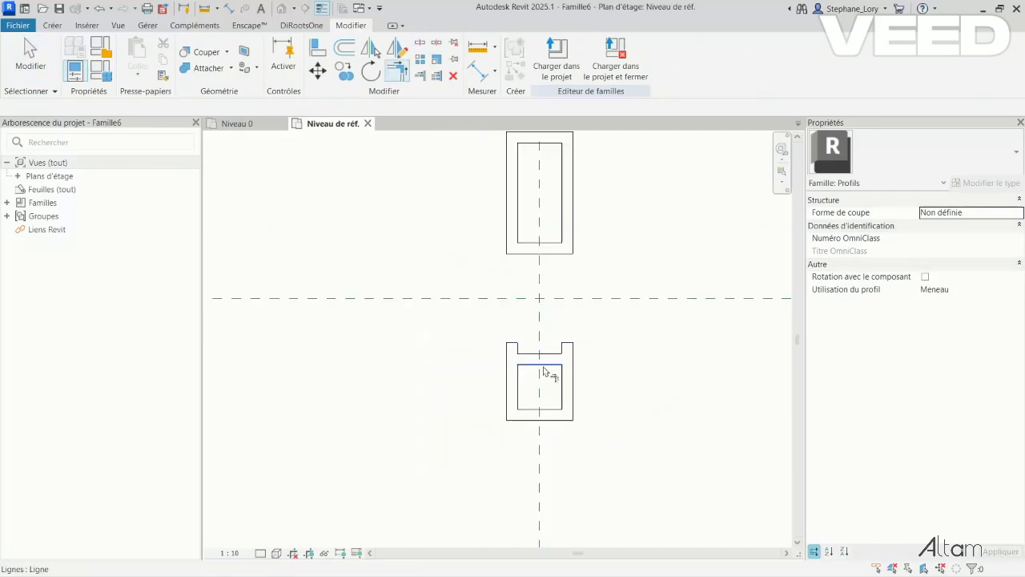
pyautogui.hotkey('ctrl', 's')
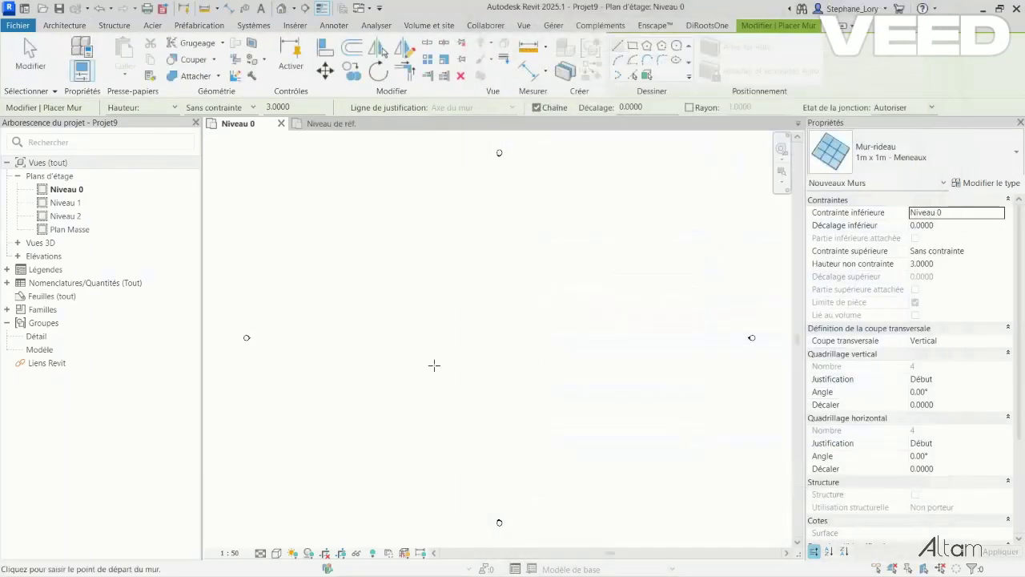
# Draw a horizontal Mur-rideau 1m x 1m - Meneaux curtain wall on Niveau 0 and open the default 3D view.
pyautogui.click(390, 342)
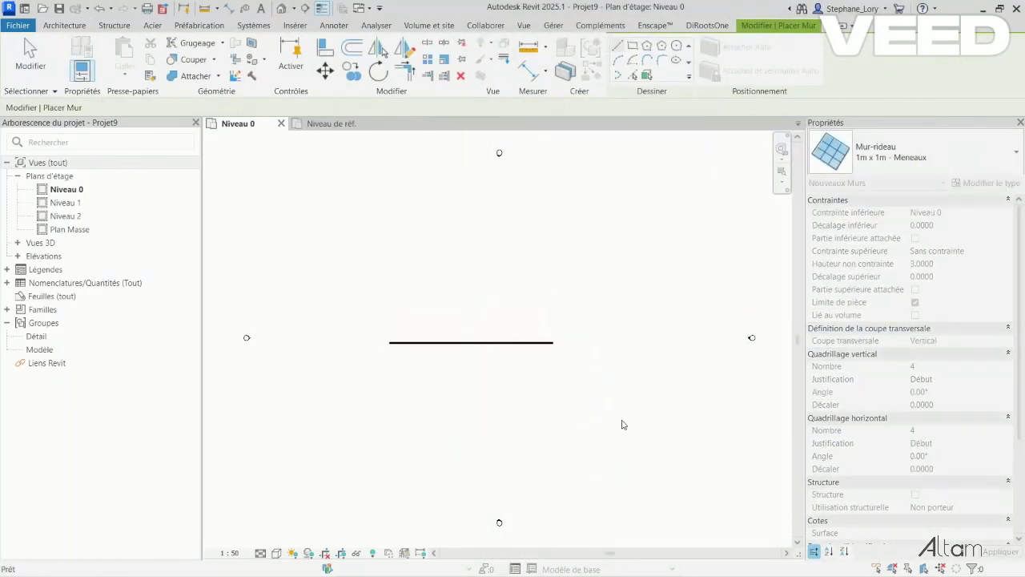
pyautogui.press('Escape')
pyautogui.press('Escape')
pyautogui.scroll(4, 645, 346)
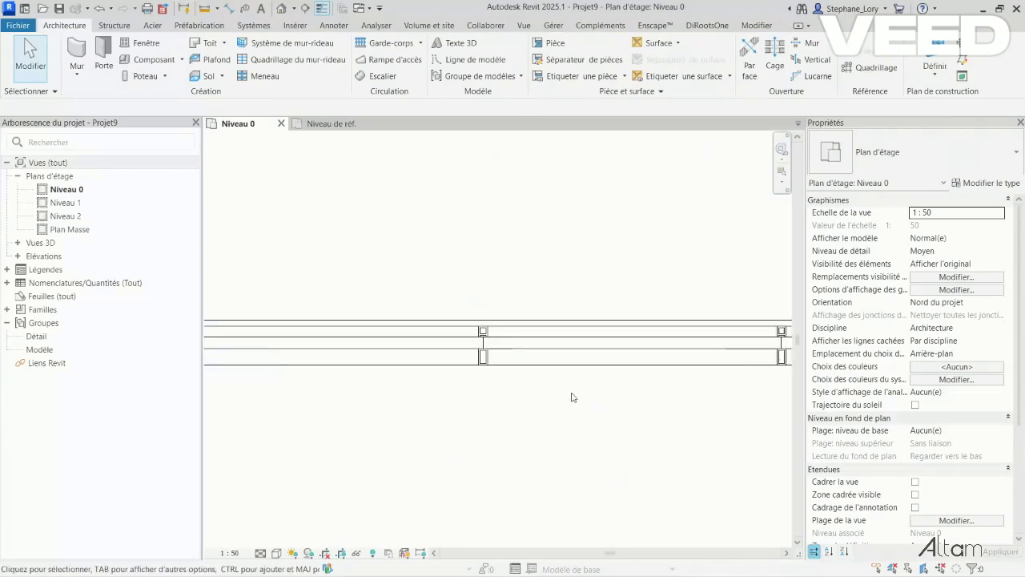
pyautogui.click(280, 13)
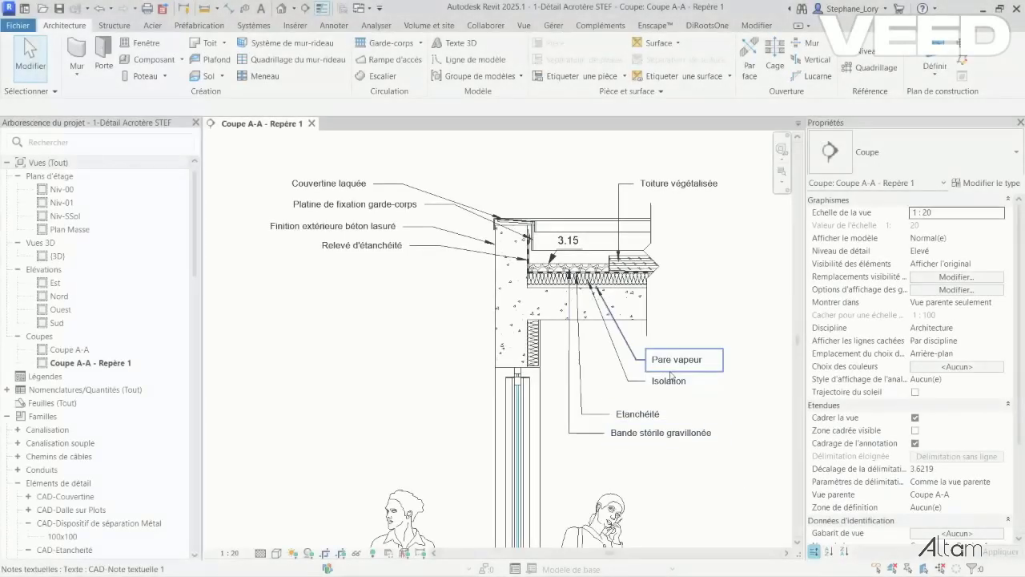
# Left-align the Pare vapeur, Isolation, Etanchéité and Bande stérile gravillonée notes and distribute them evenly in the vertical direction.
pyautogui.click(801, 72)
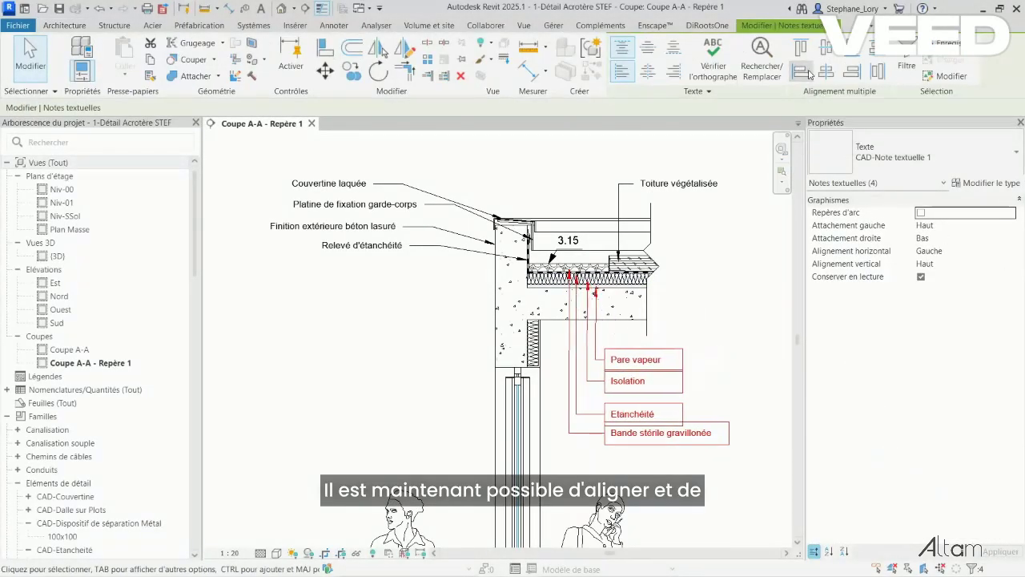
pyautogui.click(878, 50)
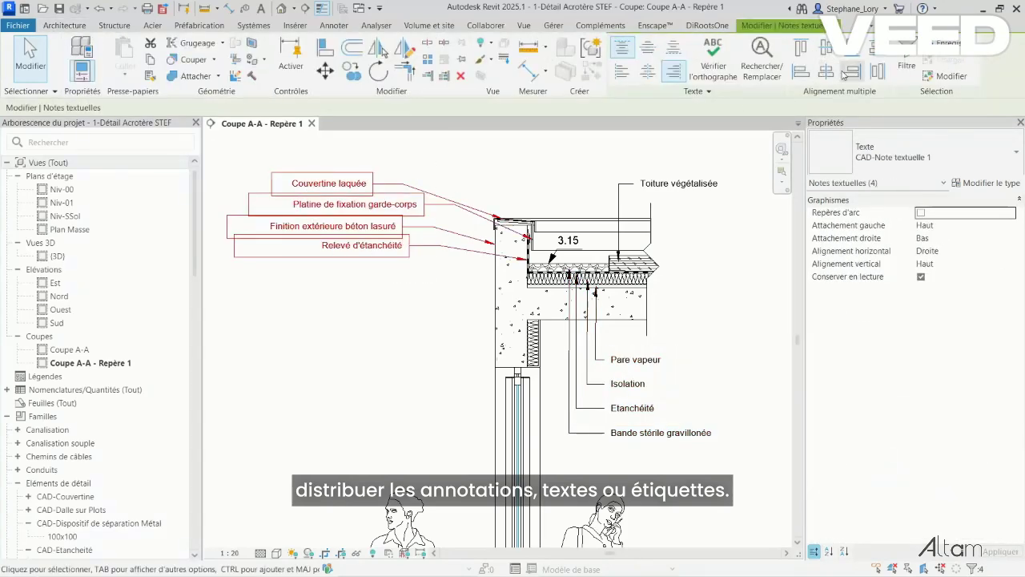
# Right-align the Couvertine laquée, Platine de fixation garde-corps, Finition extérieure béton lasuré and Relevé d'étanchéité notes.
pyautogui.click(844, 74)
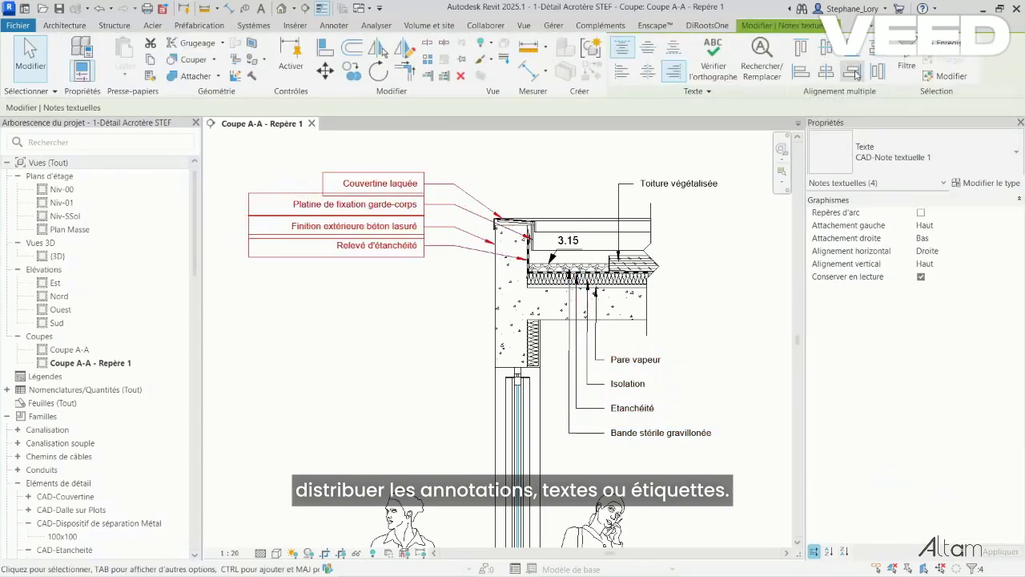
pyautogui.click(765, 285)
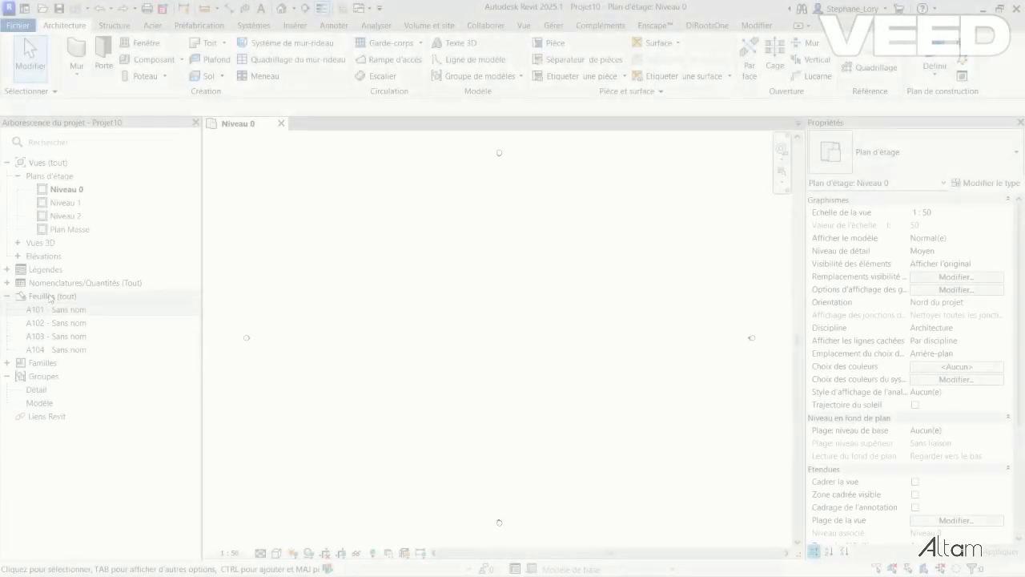
# Create two sheet collections named APS and APD.
pyautogui.rightClick(50, 297)
pyautogui.click(79, 316)
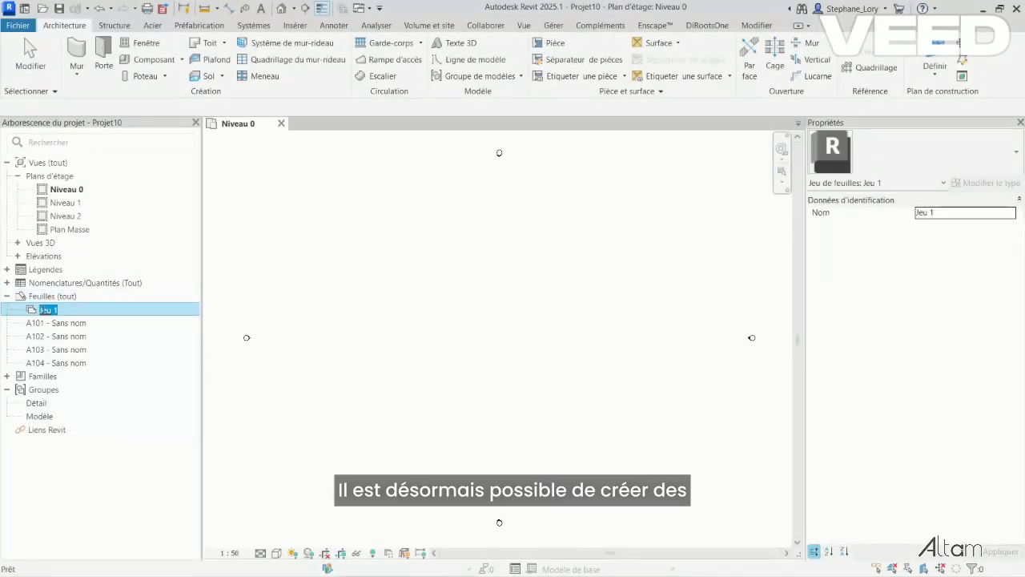
pyautogui.write('APS')
pyautogui.click(318, 350)
pyautogui.rightClick(56, 297)
pyautogui.click(64, 319)
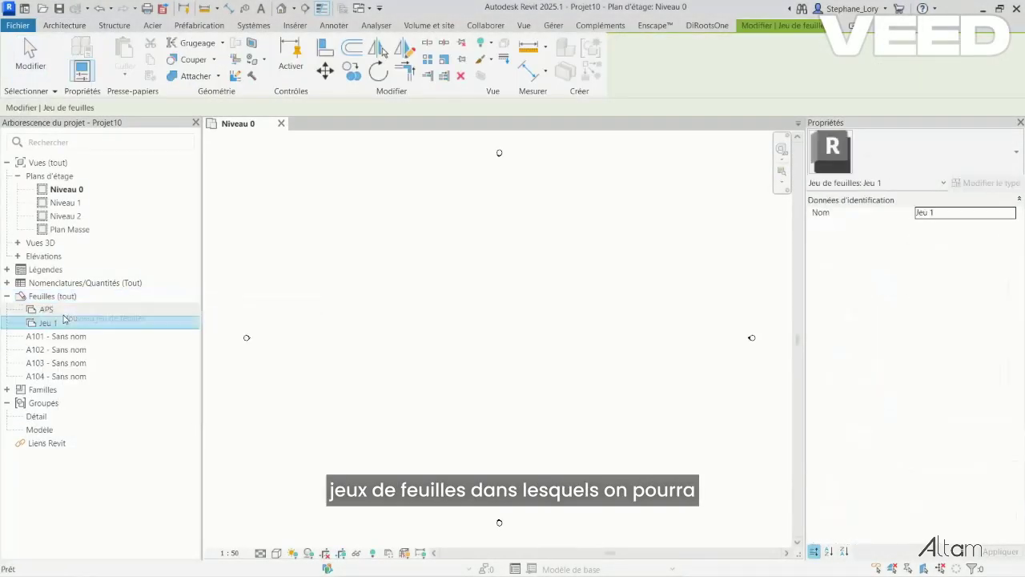
pyautogui.write('APD')
pyautogui.click(404, 271)
# Move sheets A101 and A102 together into the APD sheet collection.
pyautogui.click(68, 336)
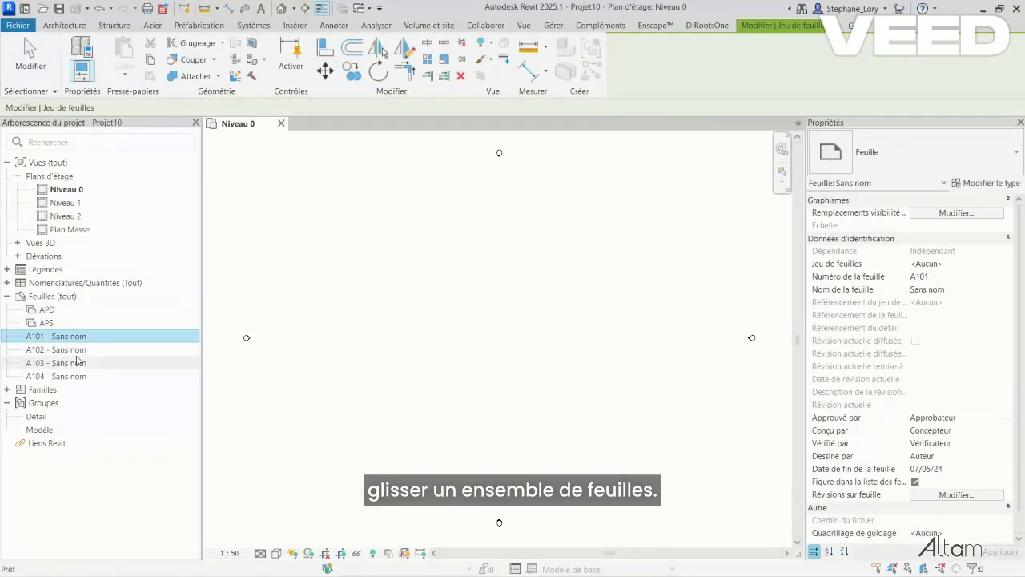
pyautogui.keyDown('shift'); pyautogui.click(77, 361); pyautogui.keyUp('shift')
pyautogui.click(73, 337)
pyautogui.keyDown('shift'); pyautogui.click(72, 349); pyautogui.keyUp('shift')
pyautogui.moveTo(62, 347); pyautogui.dragTo(48, 311)
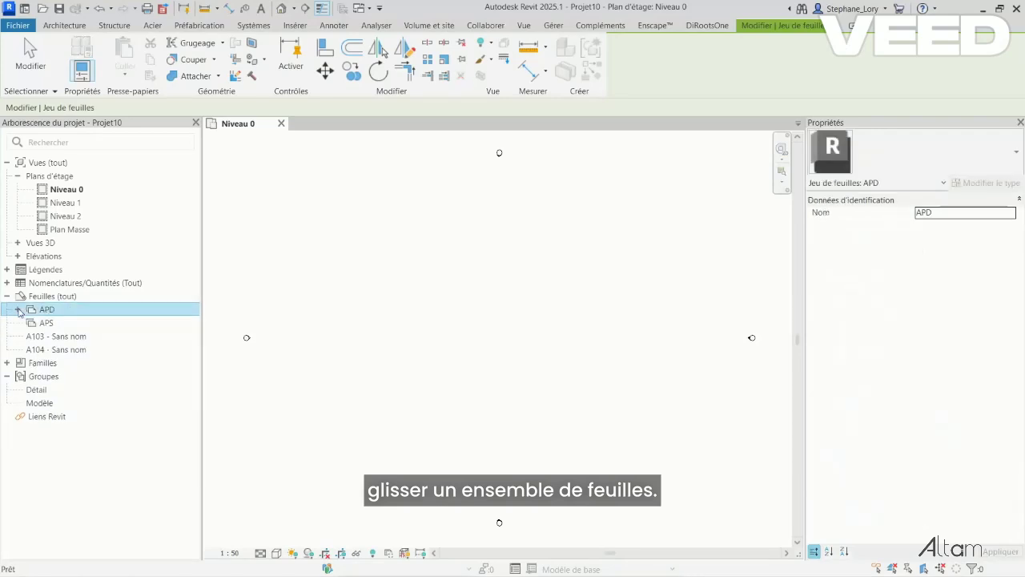
# Assign sheet A103 to the APD collection through its sheet collection property.
pyautogui.click(78, 364)
pyautogui.click(997, 265)
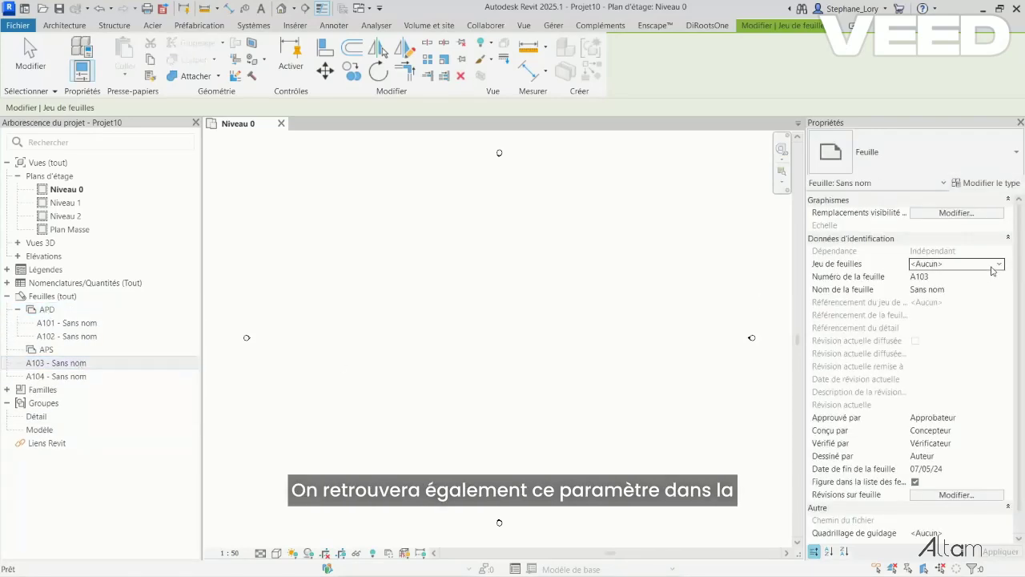
pyautogui.click(998, 266)
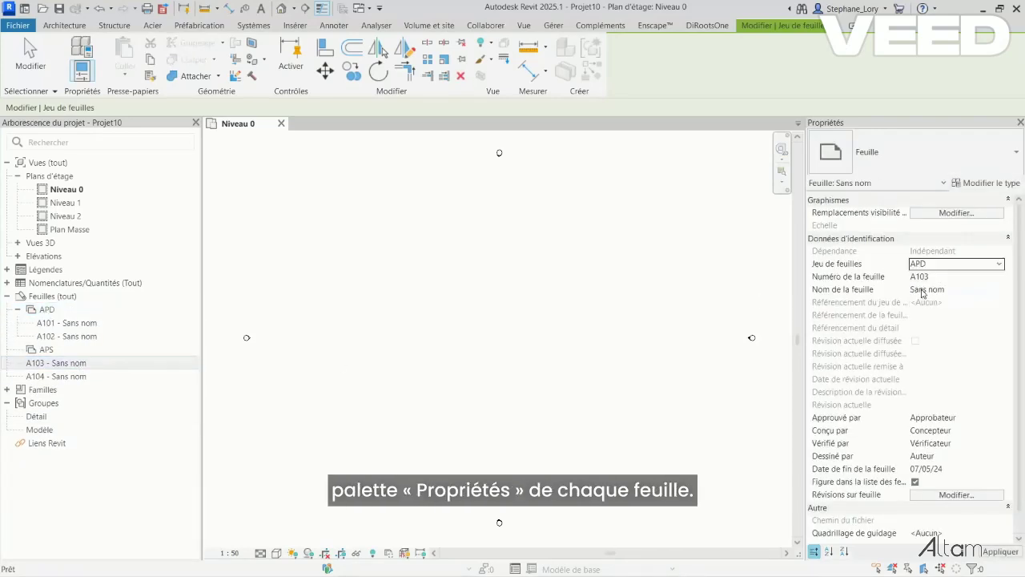
# Set sheet A104's sheet collection property to APS and expand the APS collection in the project browser.
pyautogui.click(72, 376)
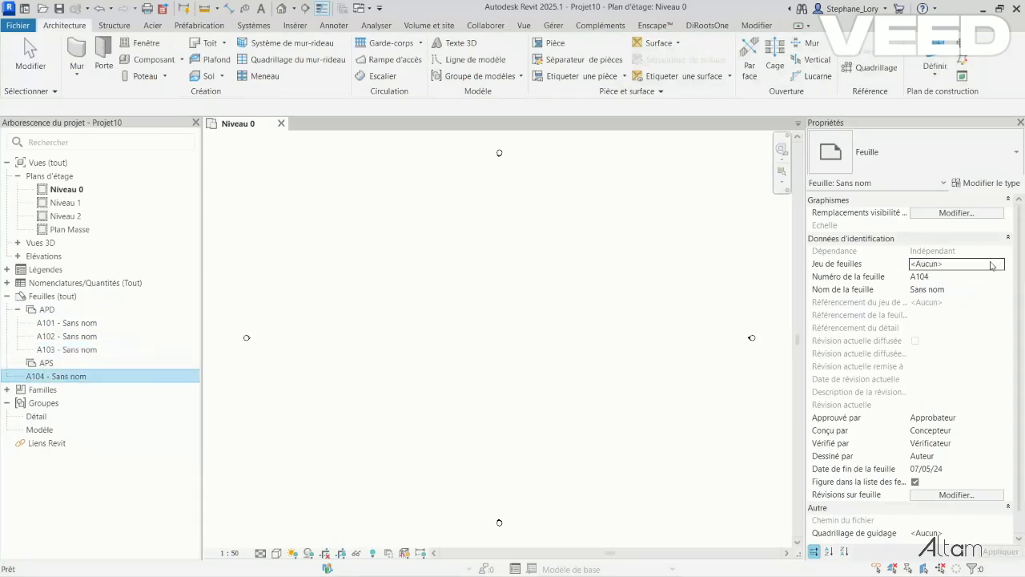
pyautogui.click(991, 265)
pyautogui.click(919, 302)
pyautogui.click(18, 363)
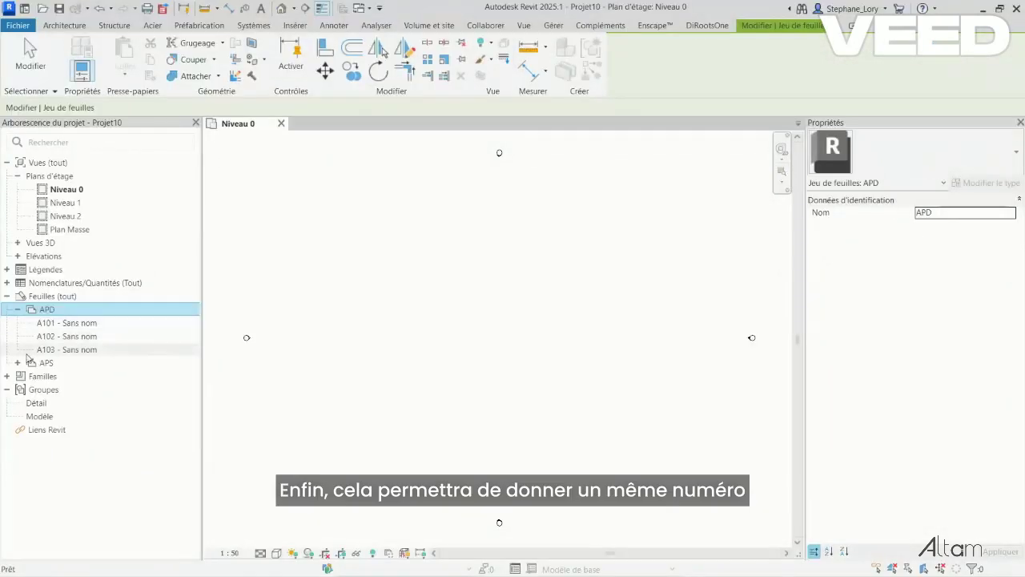
pyautogui.click(17, 362)
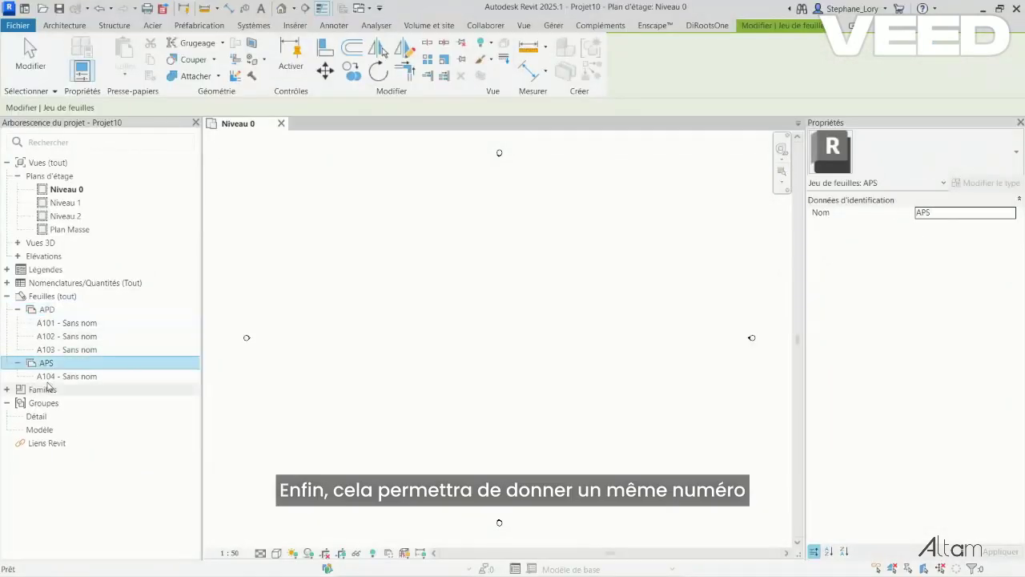
# Renumber the sheet in the APS collection as A101.
pyautogui.click(53, 378)
pyautogui.press('F2')
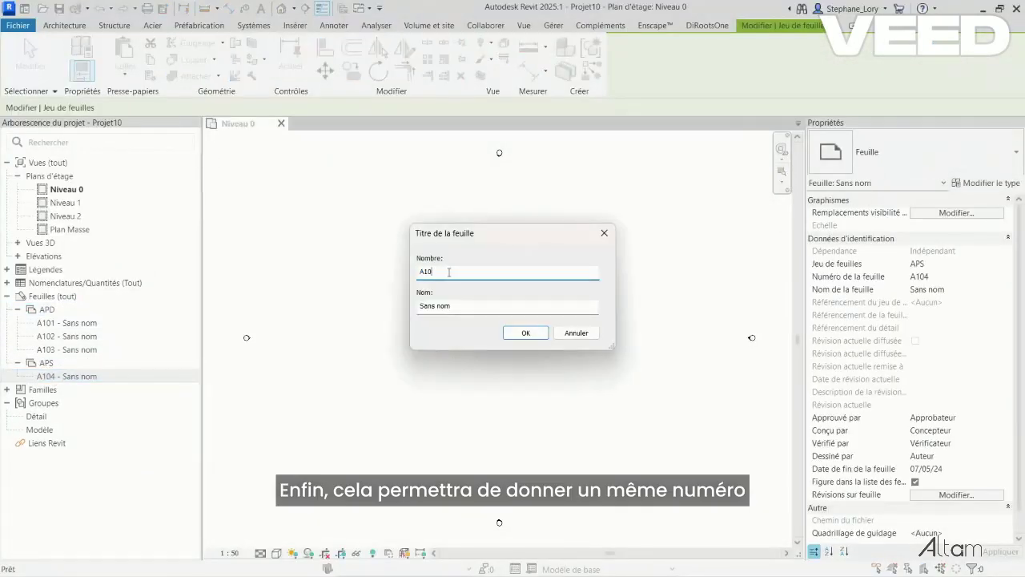
pyautogui.write('A101')
pyautogui.click(505, 333)
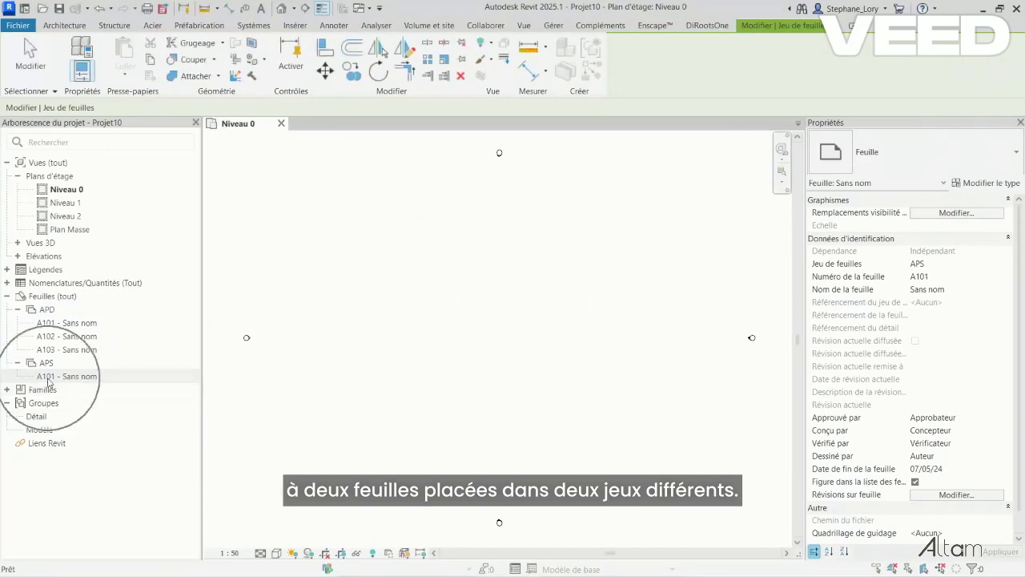
# Create a new print set named Plans for the selected views/sheets of the PDF export.
pyautogui.click(321, 389)
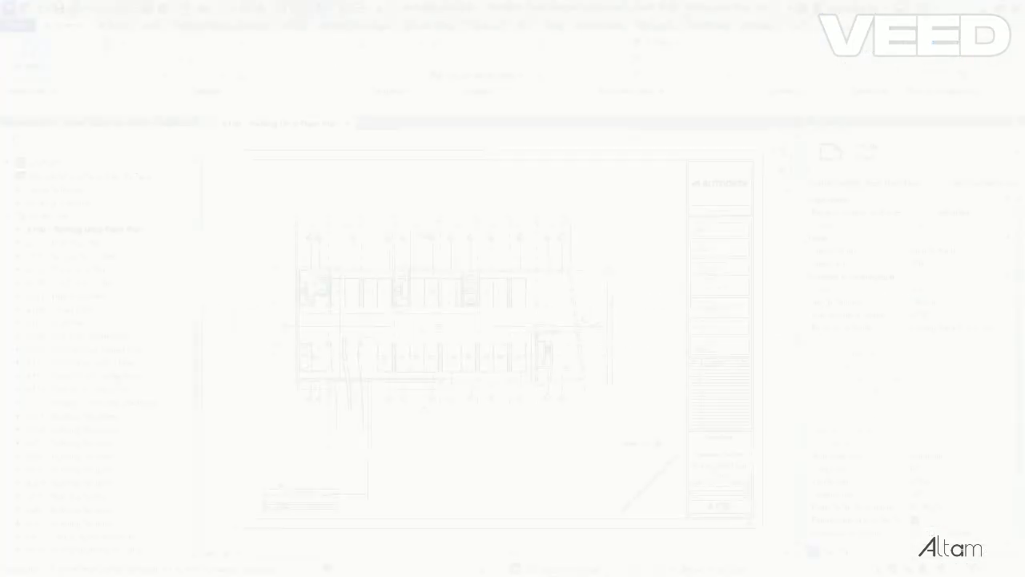
pyautogui.click(661, 131)
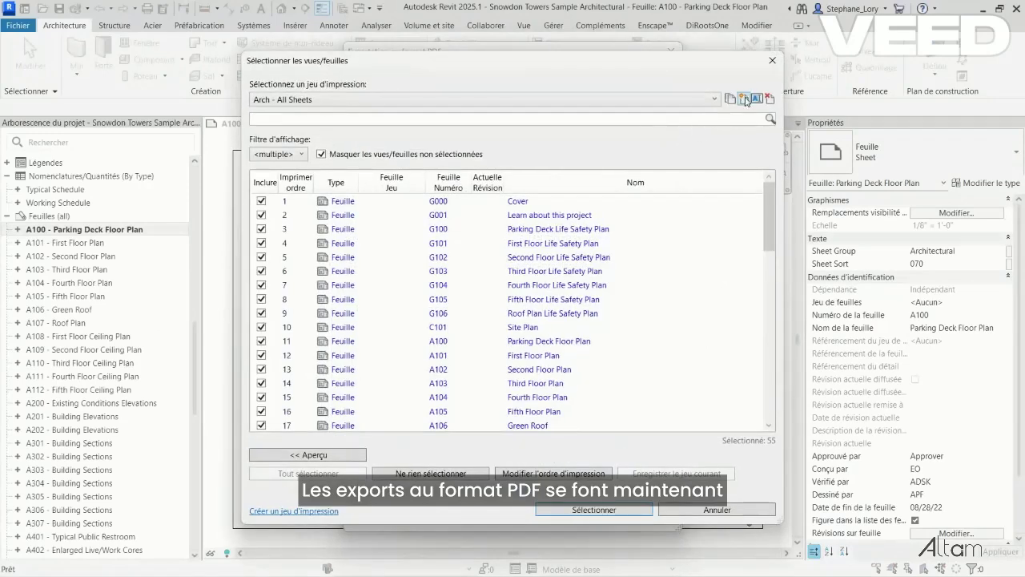
pyautogui.click(743, 98)
pyautogui.write('Plans')
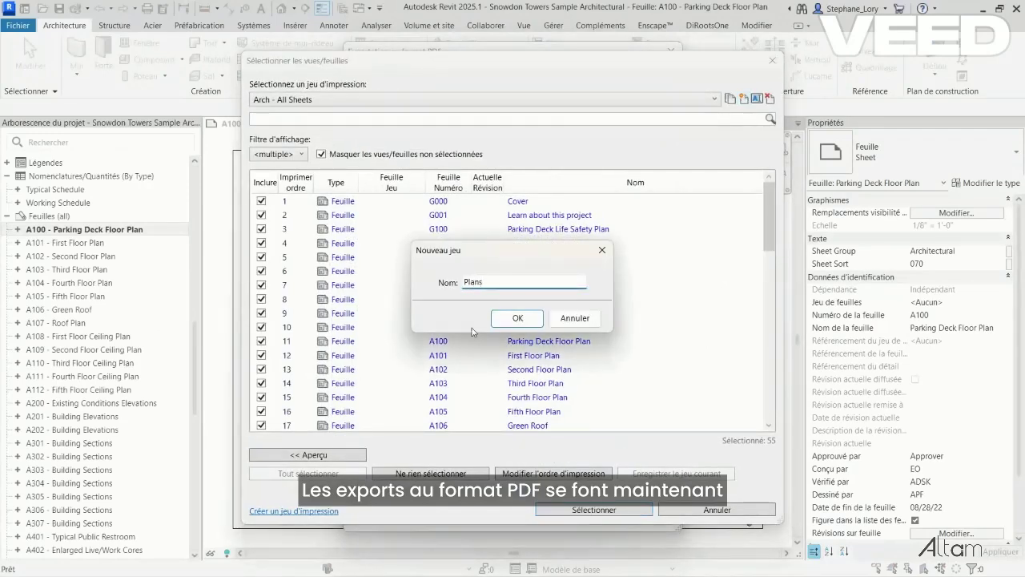
pyautogui.click(516, 319)
# Include sheets A100 through A112 in the Plans print set and export them to PDF.
pyautogui.click(511, 205)
pyautogui.keyDown('shift'); pyautogui.click(284, 367); pyautogui.keyUp('shift')
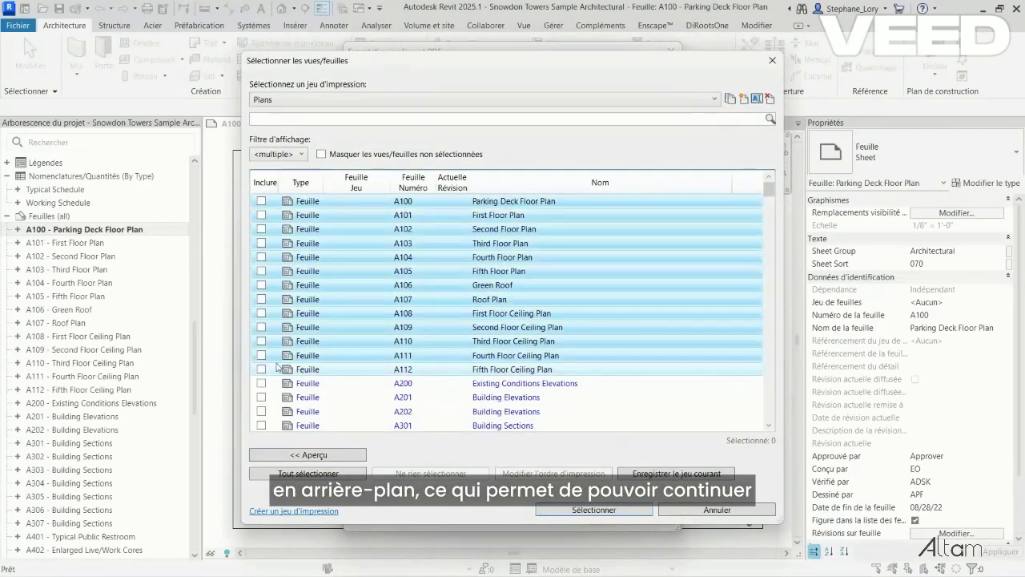
pyautogui.click(261, 369)
pyautogui.click(615, 512)
pyautogui.click(488, 312)
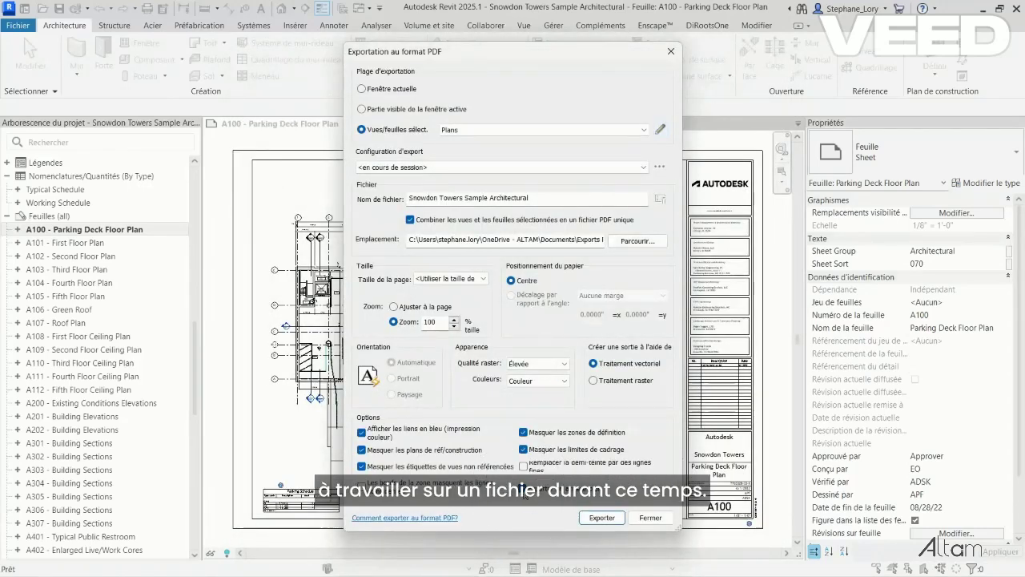
pyautogui.click(602, 518)
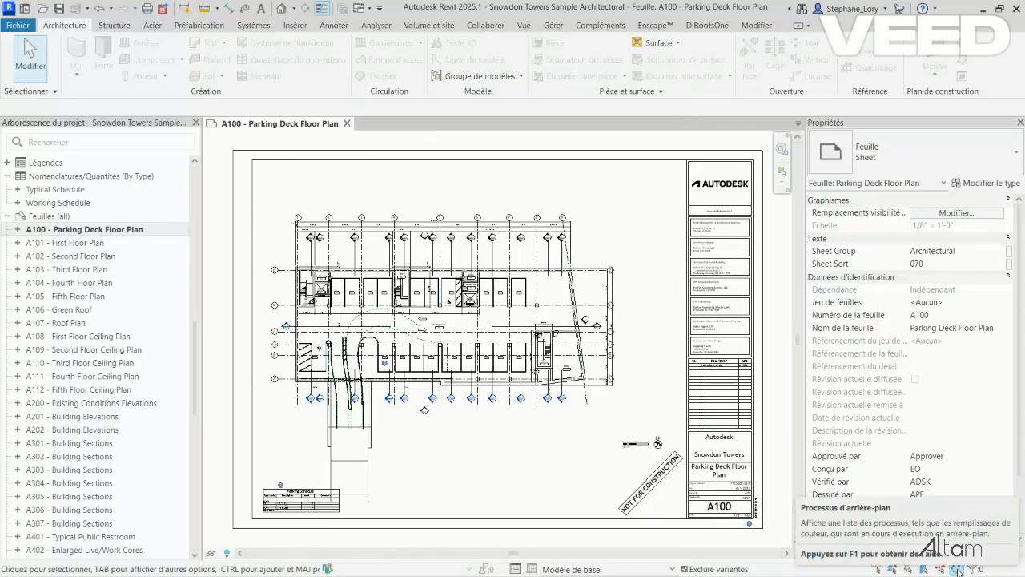
# Open the Parking floor plan from sheet A100, and open the Longitudinal Section view through its section marker.
pyautogui.click(17, 229)
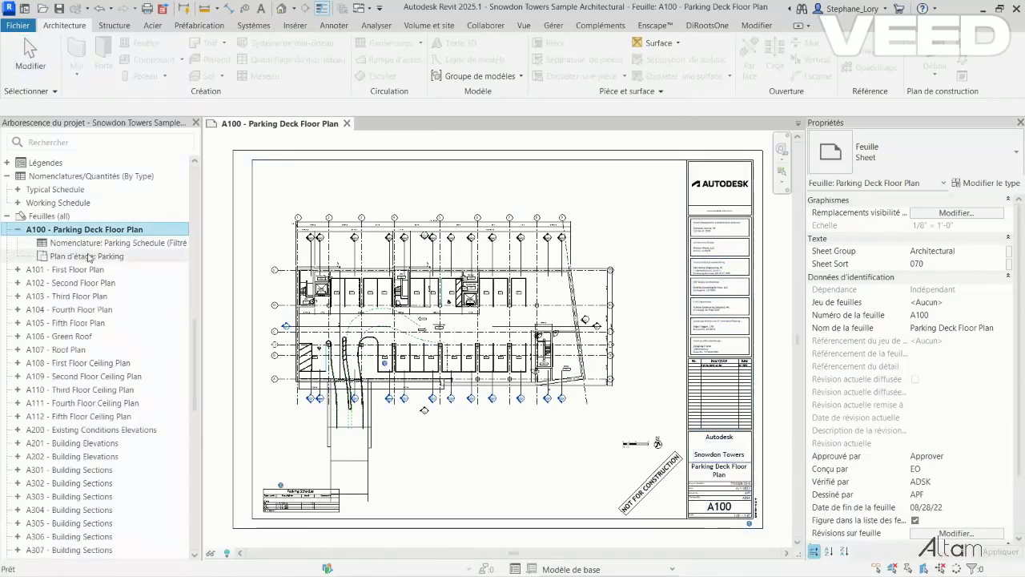
pyautogui.doubleClick(84, 255)
pyautogui.scroll(-5, 537, 363)
pyautogui.scroll(3, 290, 353)
pyautogui.doubleClick(282, 325)
pyautogui.scroll(5, 547, 371)
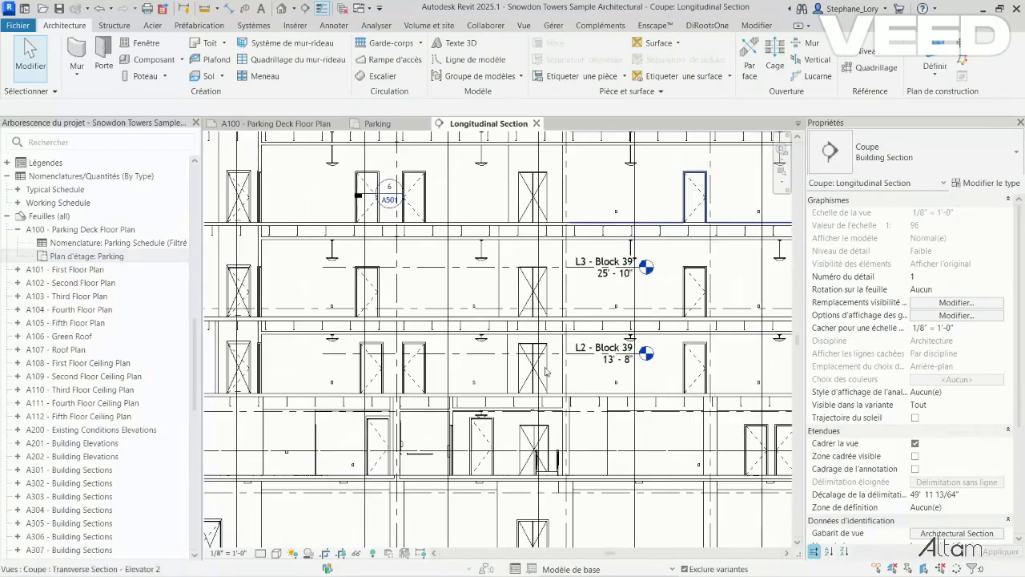
pyautogui.moveTo(384, 384); pyautogui.dragTo(721, 373, button='middle')
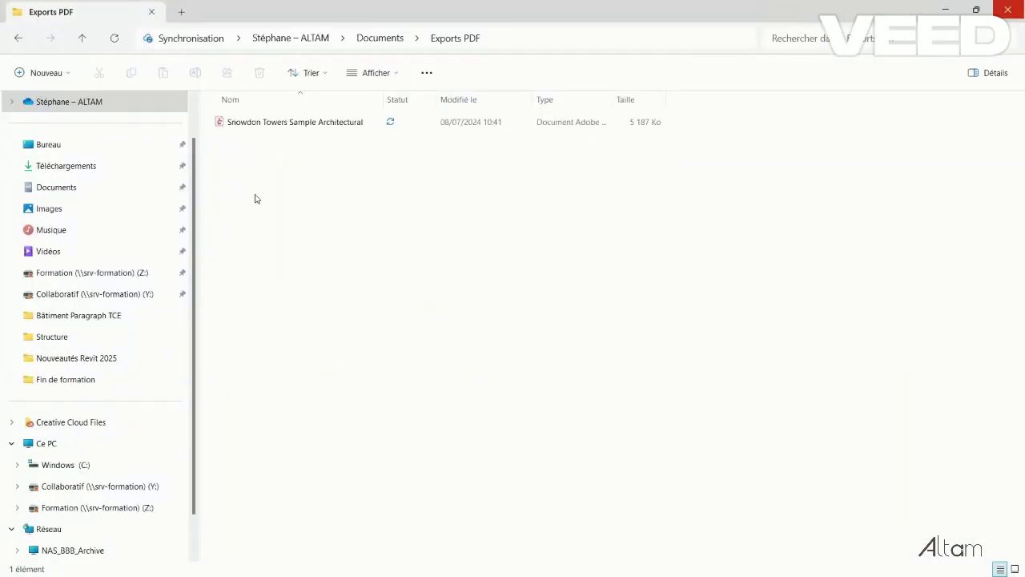
# Open the exported Snowdon Towers Sample Architectural PDF from the Exports PDF folder, look through its sheets and close it.
pyautogui.doubleClick(252, 126)
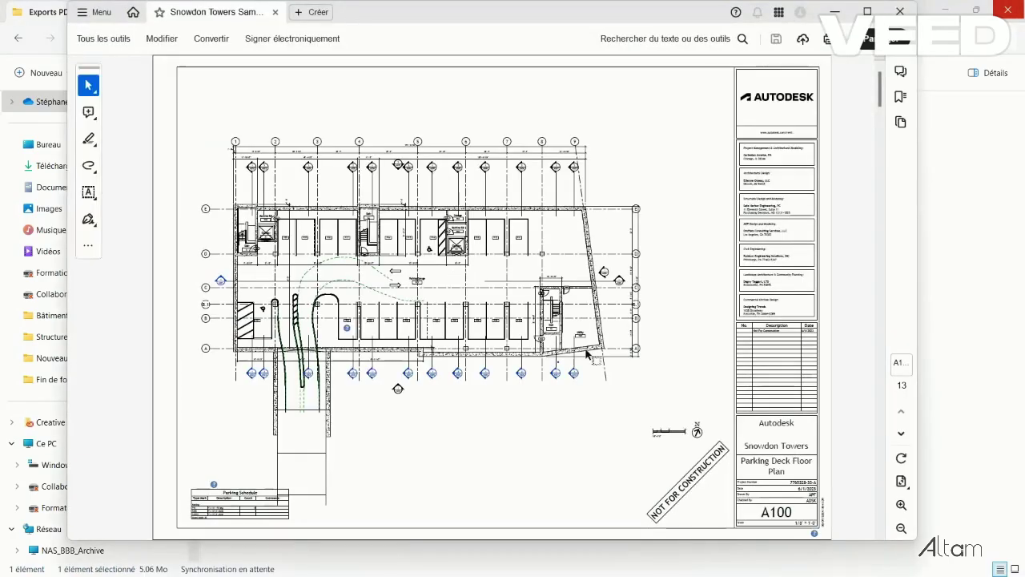
pyautogui.scroll(-6, 583, 342)
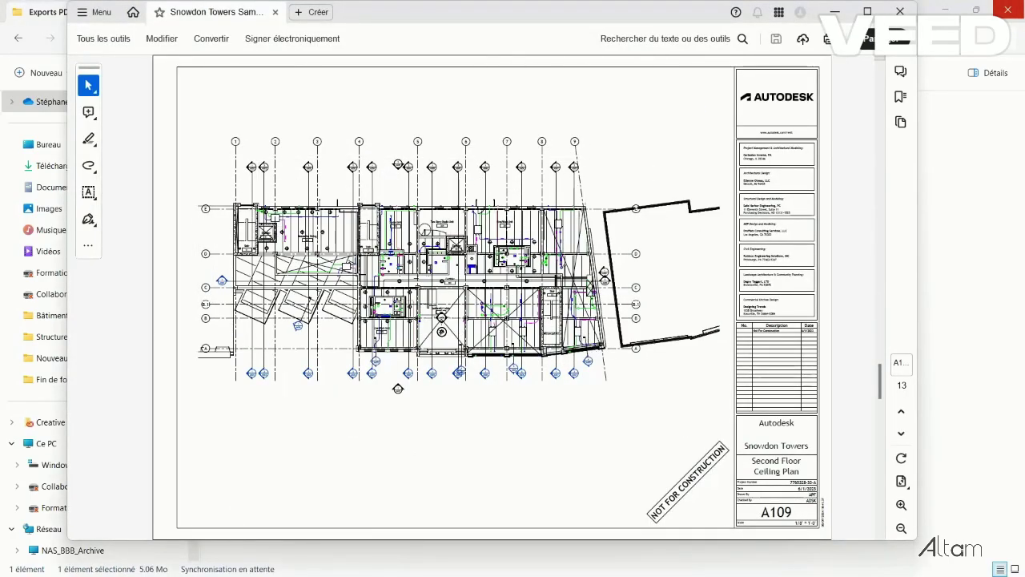
pyautogui.click(904, 11)
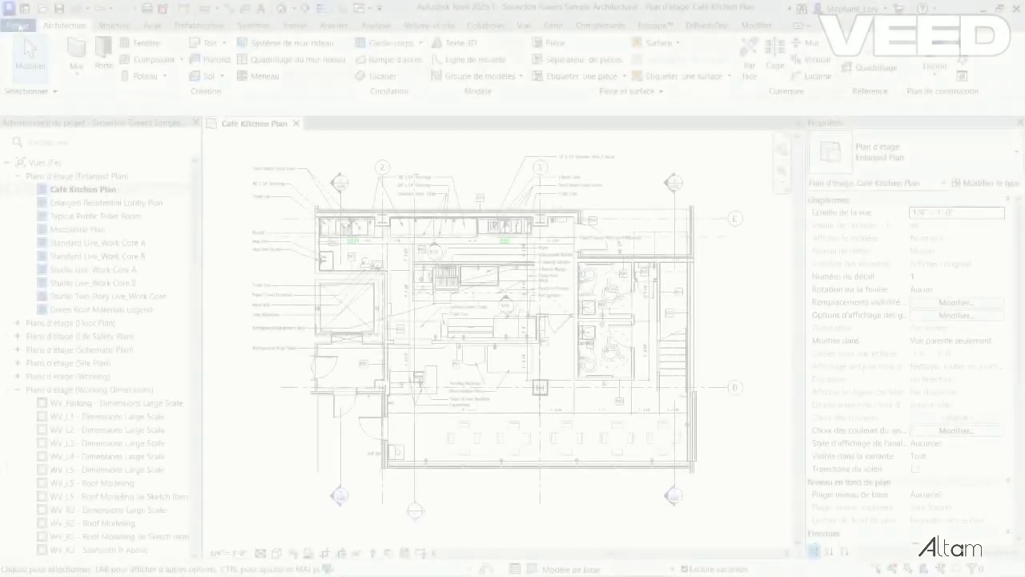
# Open the category mapping of the IFC export configuration and the predefined type choices for Appareils de communication.
pyautogui.click(18, 25)
pyautogui.click(31, 245)
pyautogui.click(160, 173)
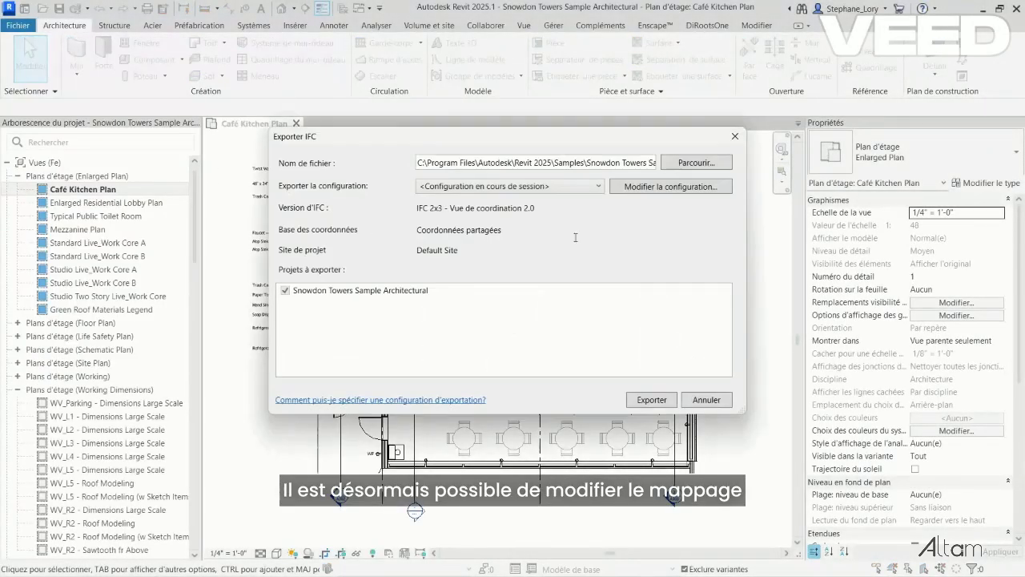
pyautogui.click(678, 188)
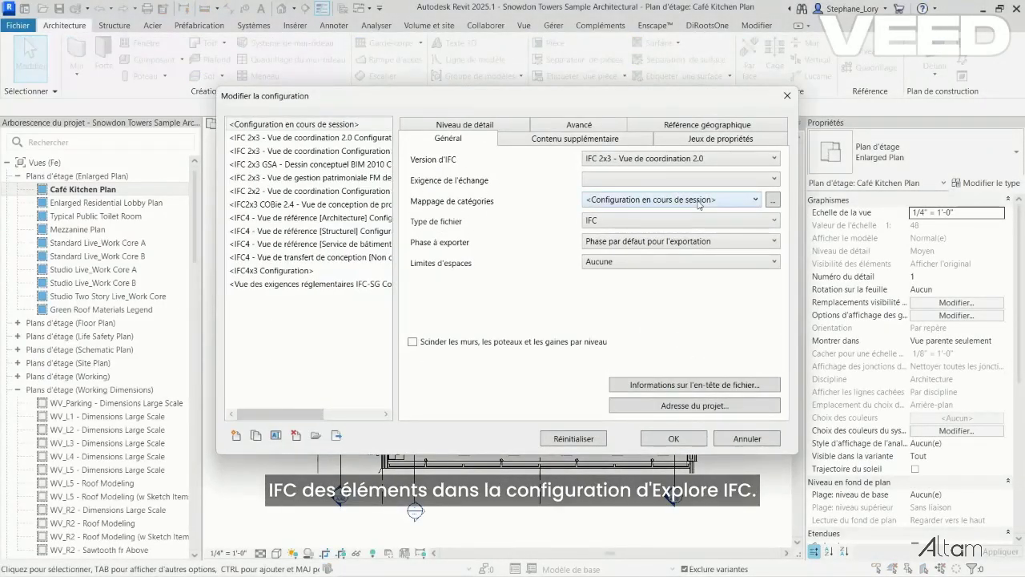
pyautogui.click(771, 201)
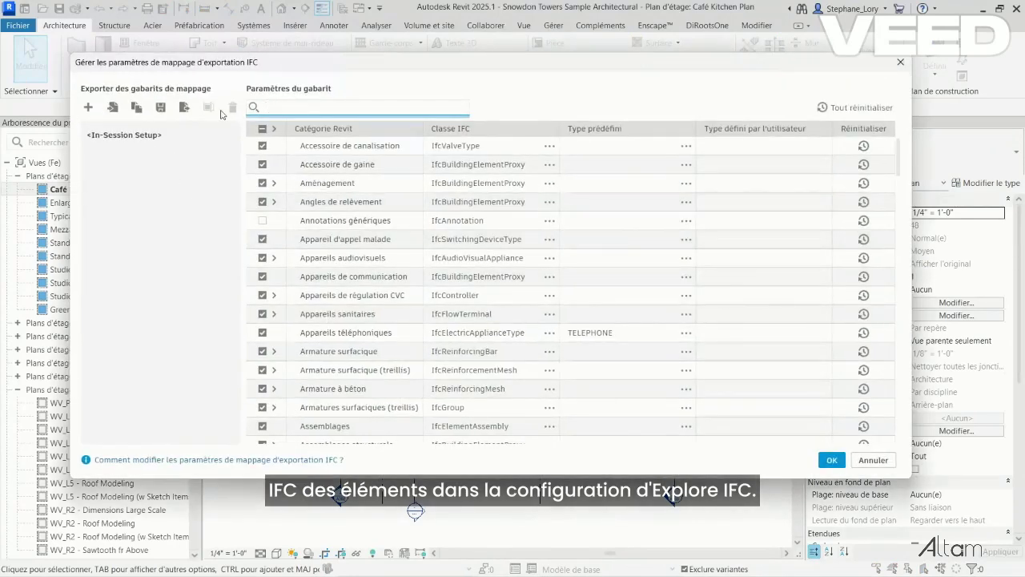
pyautogui.click(312, 276)
pyautogui.click(686, 277)
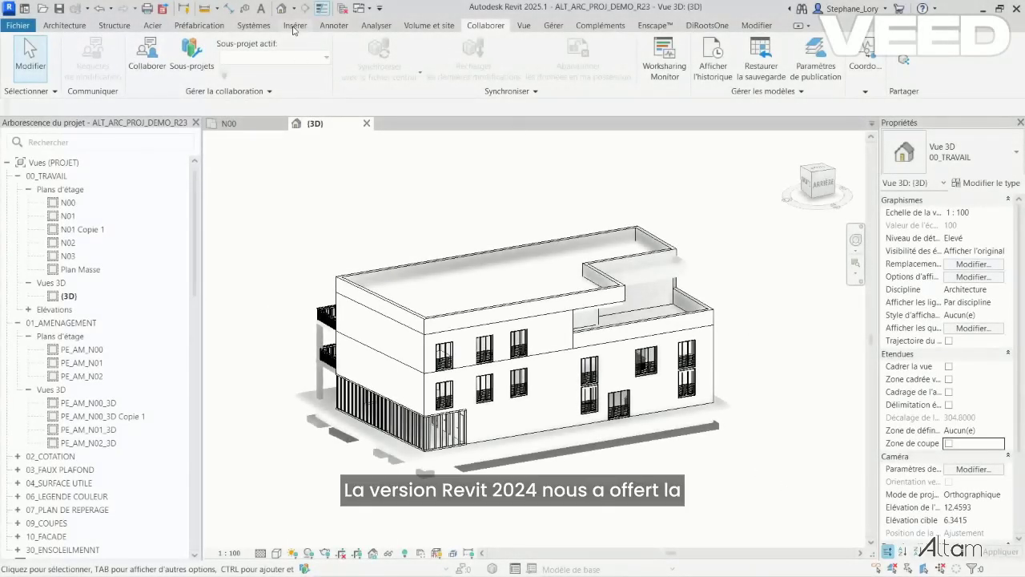
# Inspect the linked coordination model ALT_STR_PROJ_DEMO_R25.rvt in the link manager, and clear its selection in the 3D view.
pyautogui.click(293, 24)
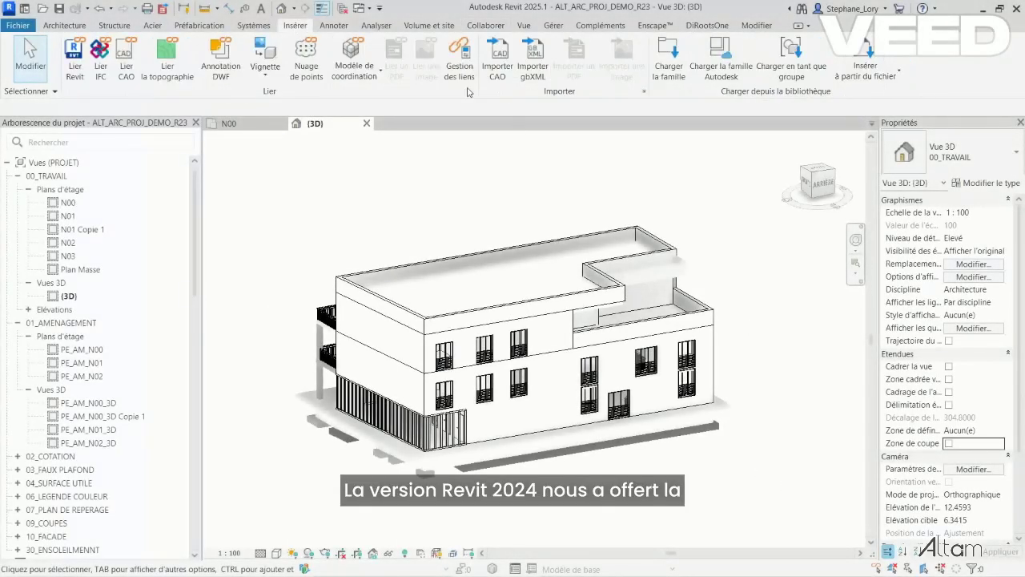
pyautogui.click(466, 80)
pyautogui.click(364, 60)
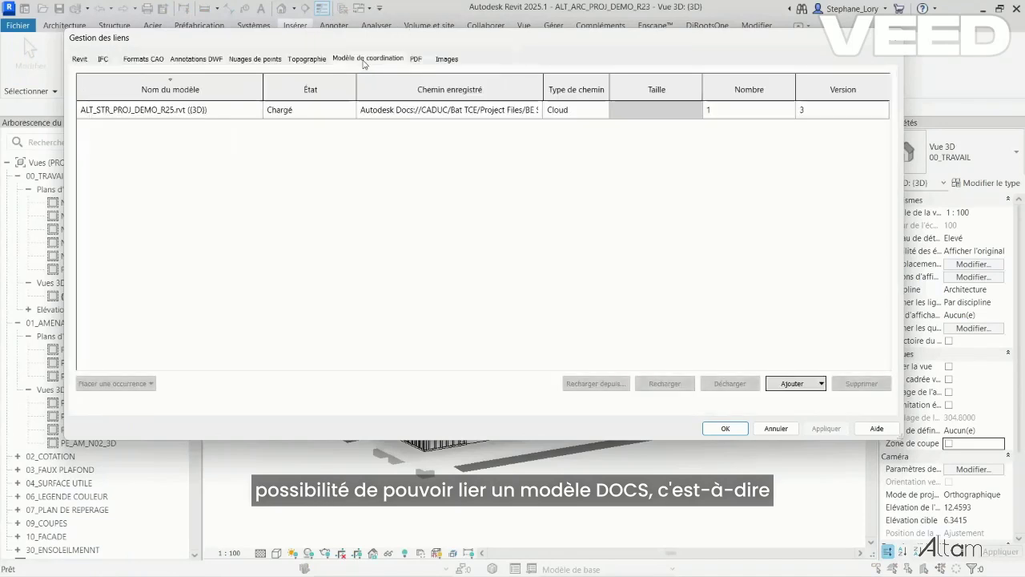
pyautogui.click(133, 112)
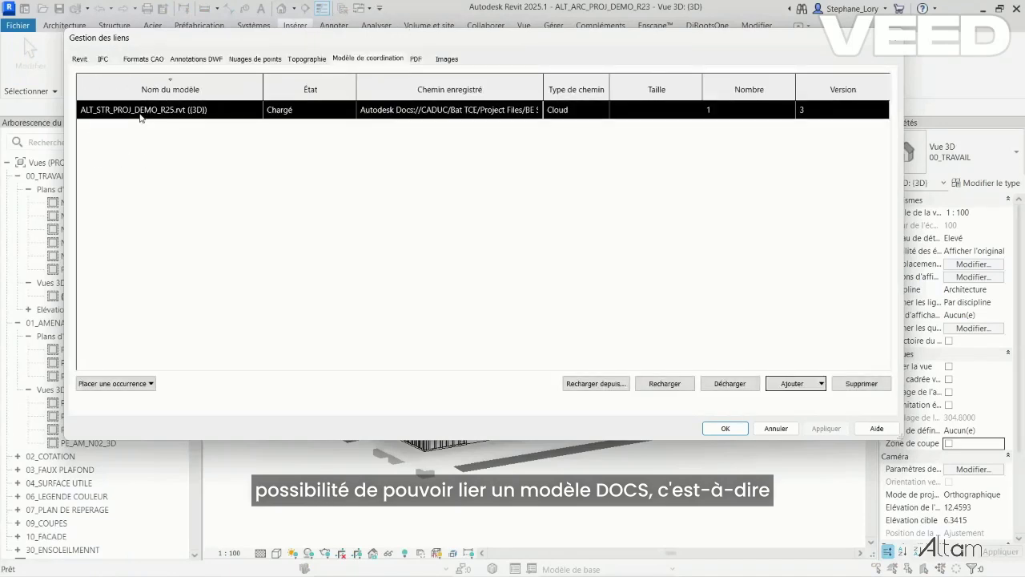
pyautogui.click(725, 428)
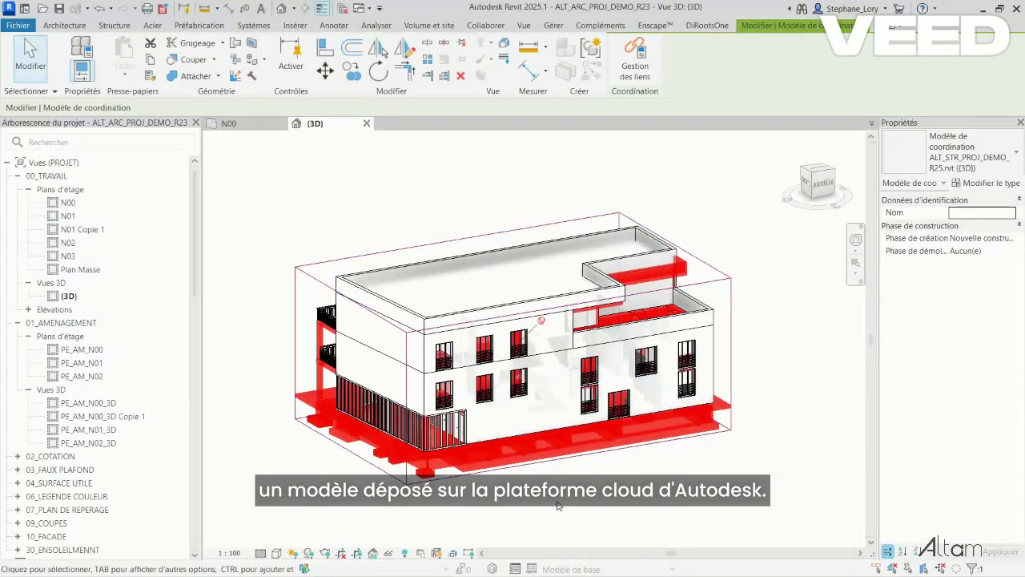
pyautogui.click(776, 251)
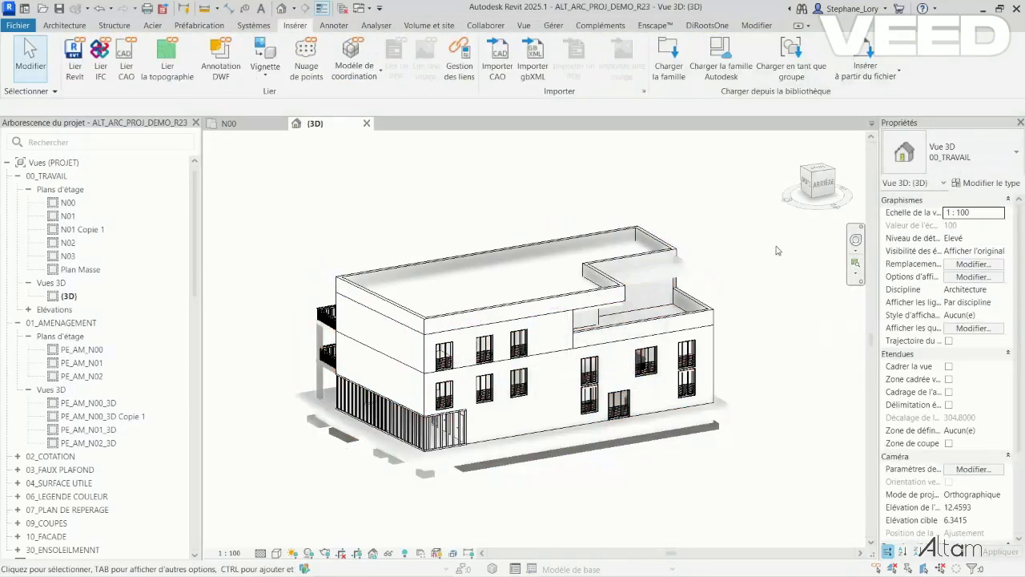
# Display the coordination model changes for the linked structural model and enable the 3D view's section box.
pyautogui.click(490, 27)
pyautogui.click(864, 67)
pyautogui.click(982, 126)
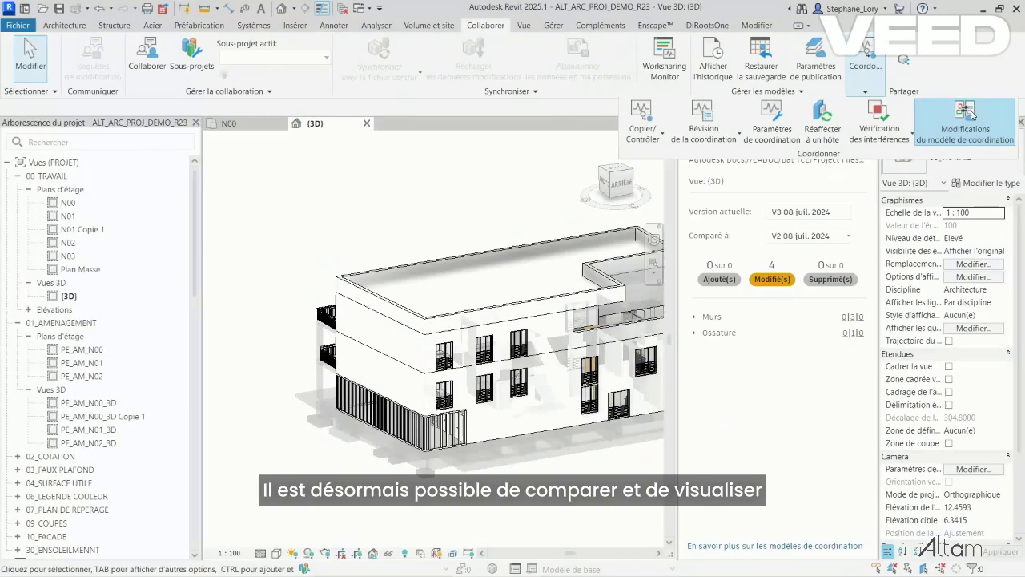
pyautogui.click(949, 444)
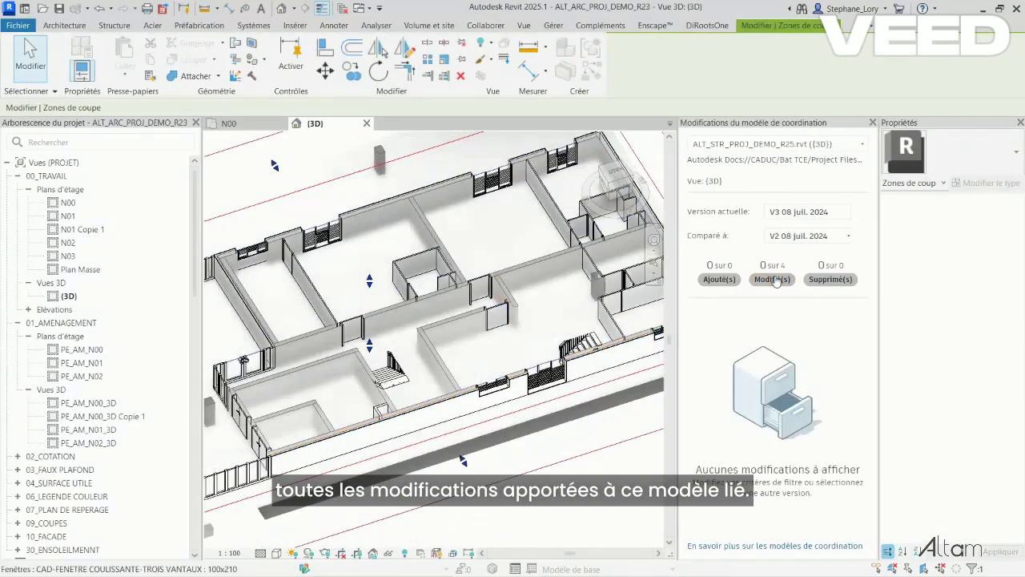
# Expand the modified walls and framing down to their types to examine the changed elements in the 3D view.
pyautogui.click(694, 350)
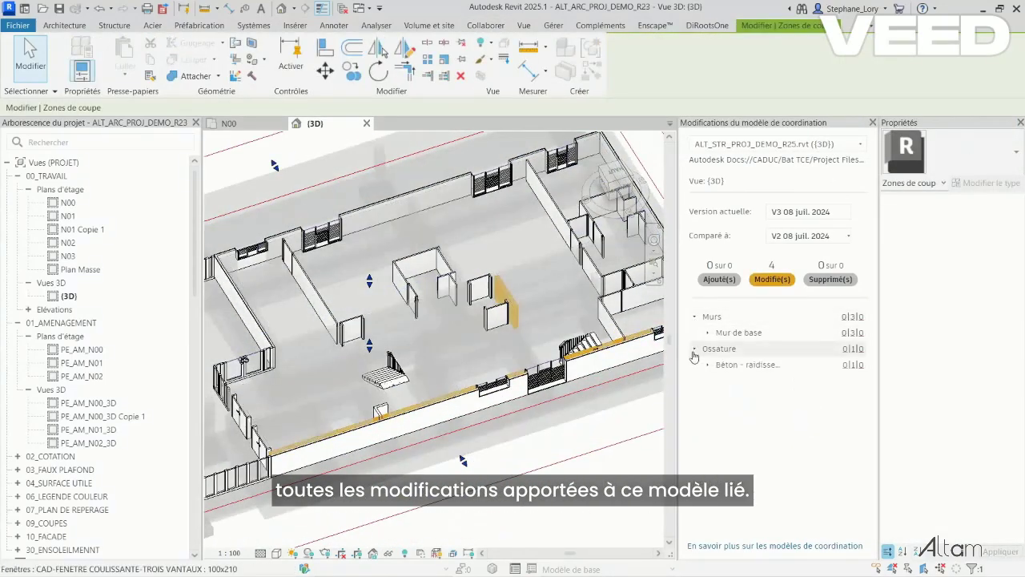
pyautogui.click(708, 333)
pyautogui.click(720, 349)
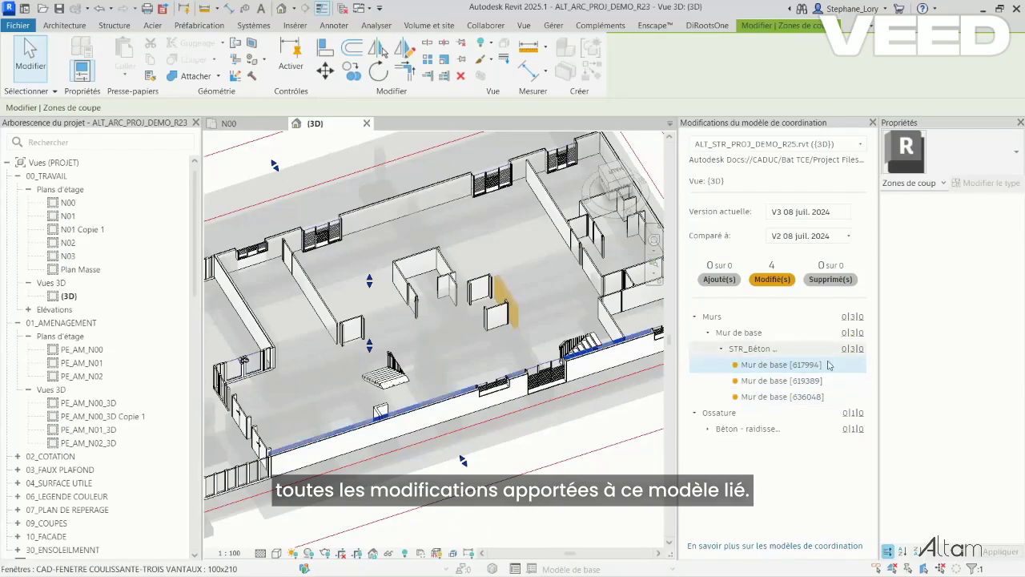
pyautogui.click(708, 430)
pyautogui.click(721, 445)
# Close the coordination model comparison and turn off the 3D view's section box.
pyautogui.click(597, 483)
pyautogui.click(873, 123)
pyautogui.scroll(-4, 560, 412)
pyautogui.click(931, 443)
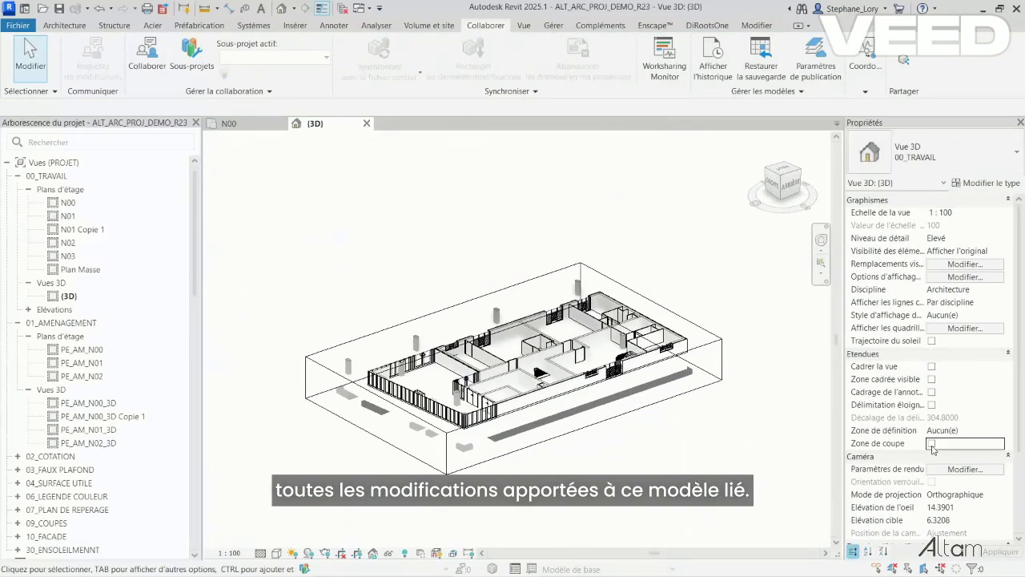